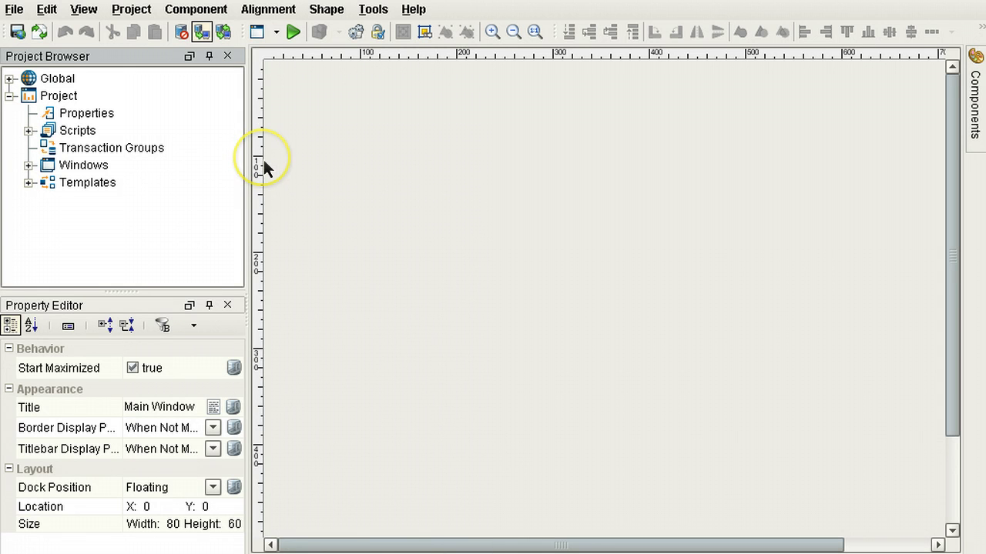
# Import the FormComponentsPalette.proj export from the Forms folder through File > Import
pyautogui.click(15, 11)
pyautogui.click(55, 171)
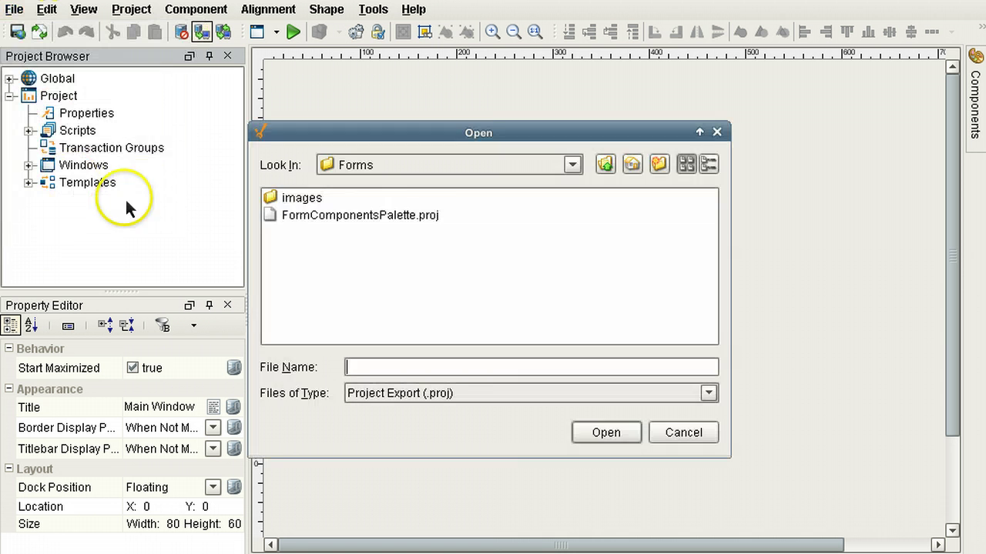
pyautogui.click(389, 217)
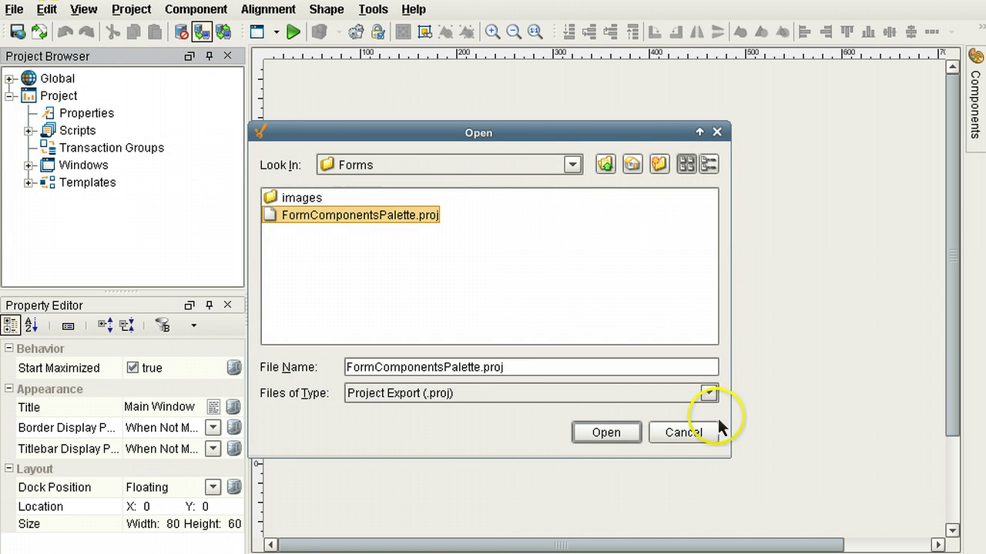
pyautogui.click(606, 431)
pyautogui.click(492, 502)
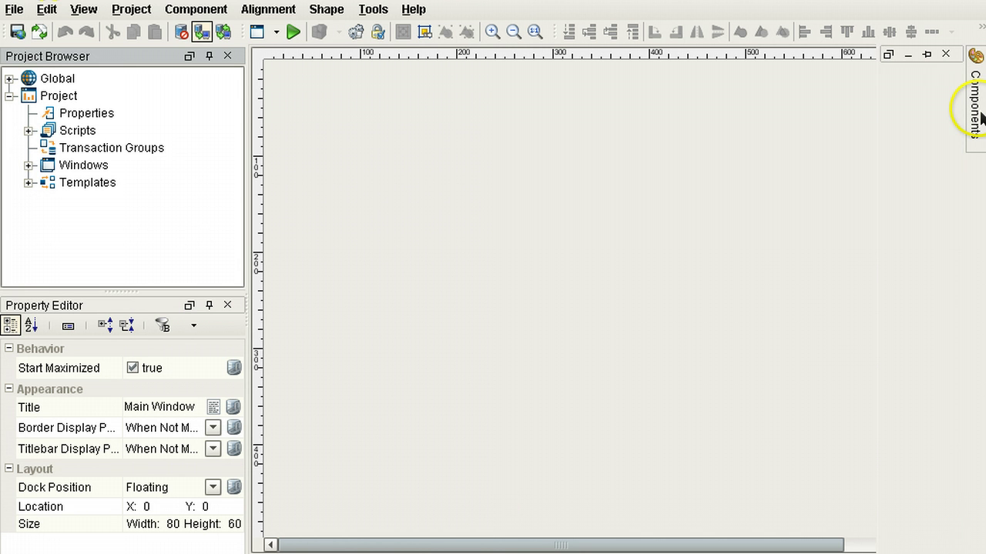
pyautogui.moveTo(977, 116)
pyautogui.scroll(-2, 902, 240)
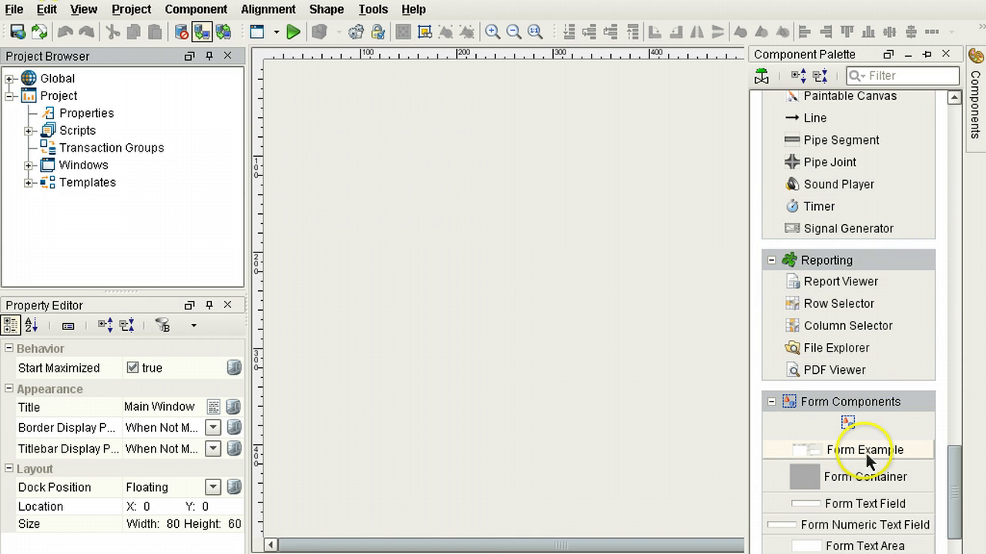
pyautogui.moveTo(867, 461); pyautogui.dragTo(269, 71)
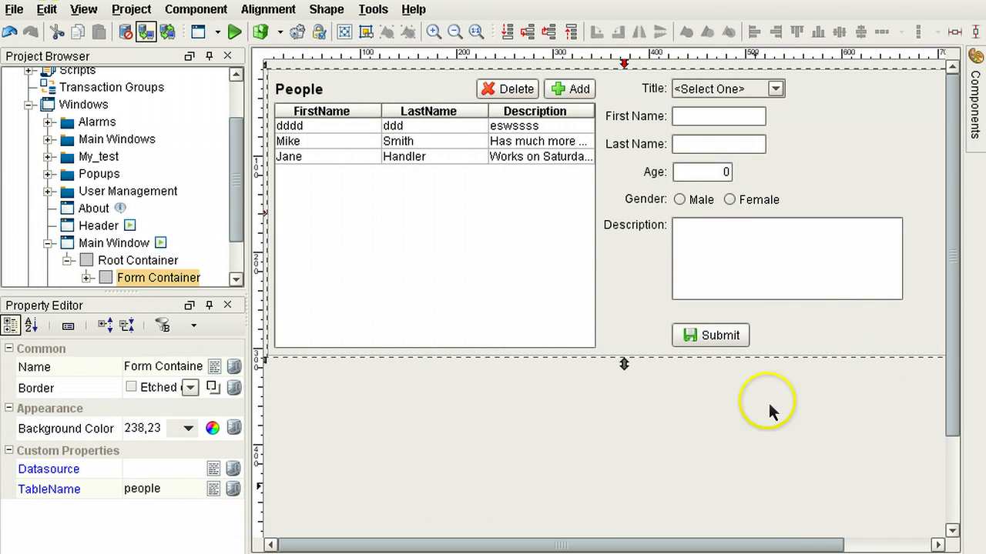
pyautogui.moveTo(751, 542); pyautogui.dragTo(670, 545)
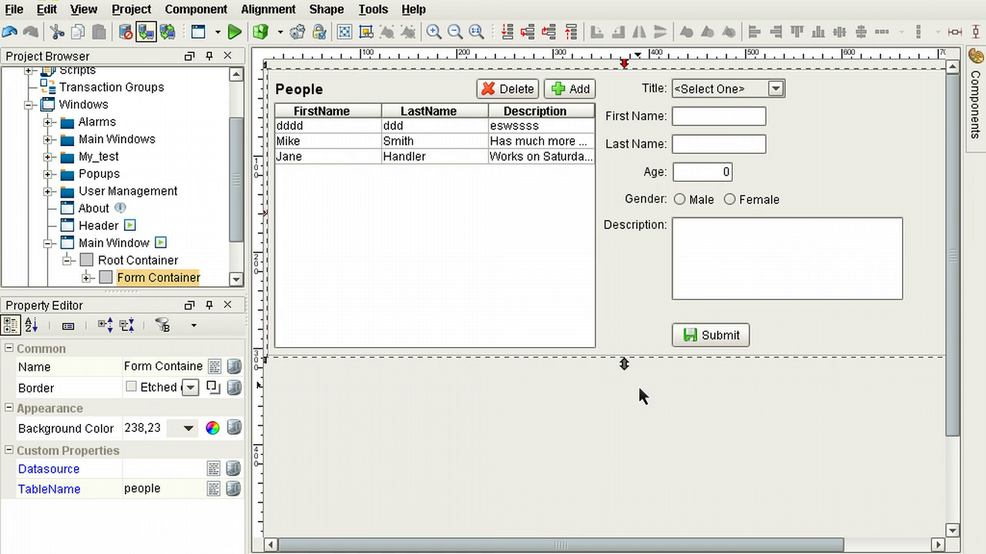
pyautogui.click(157, 279)
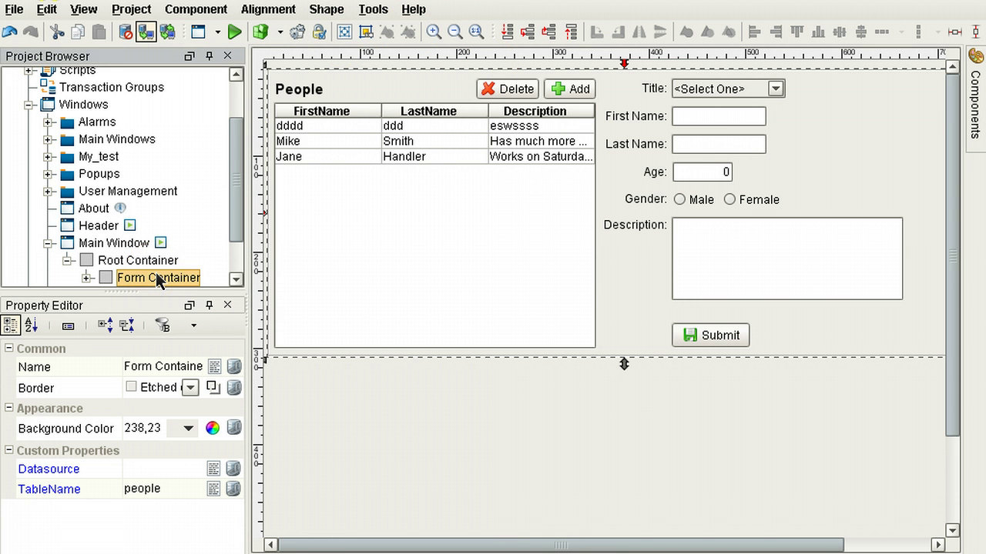
pyautogui.press('Delete')
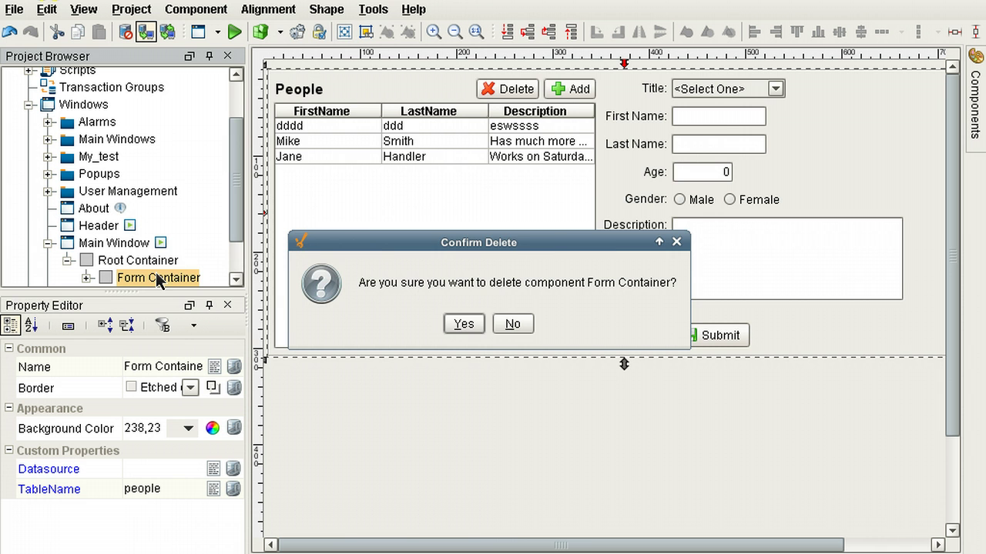
pyautogui.click(466, 329)
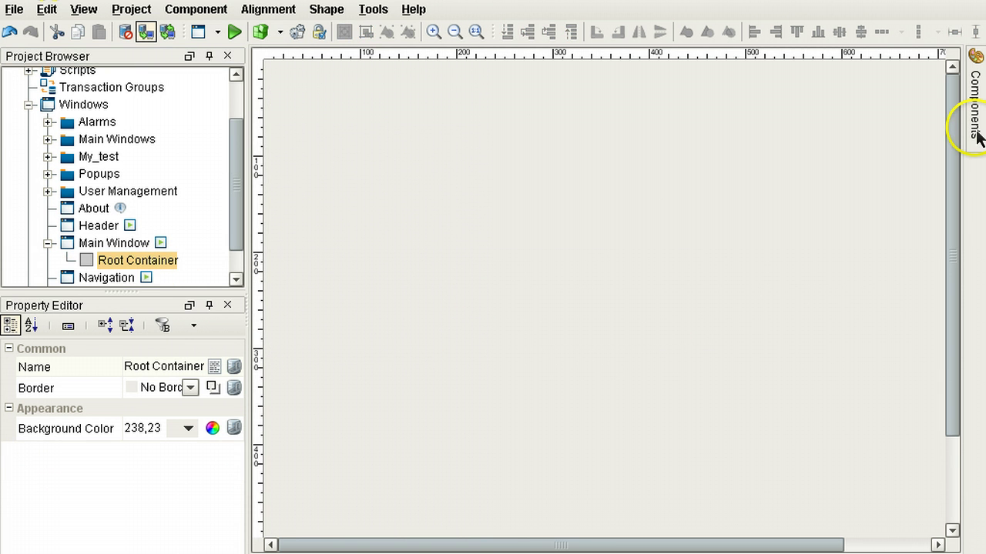
# Drop a Form Container onto the Main Window and stretch it toward the lower right
pyautogui.click(976, 85)
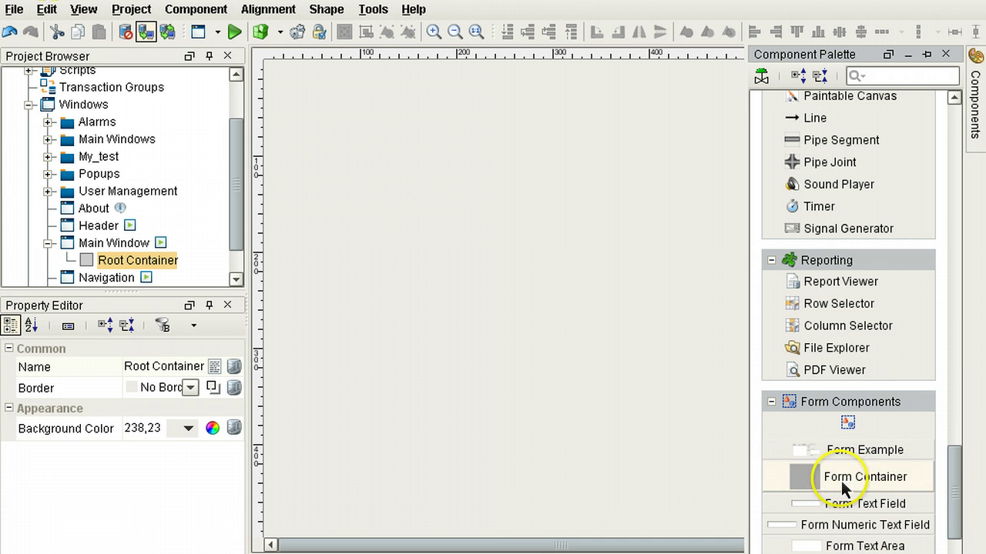
pyautogui.moveTo(878, 485); pyautogui.dragTo(276, 96)
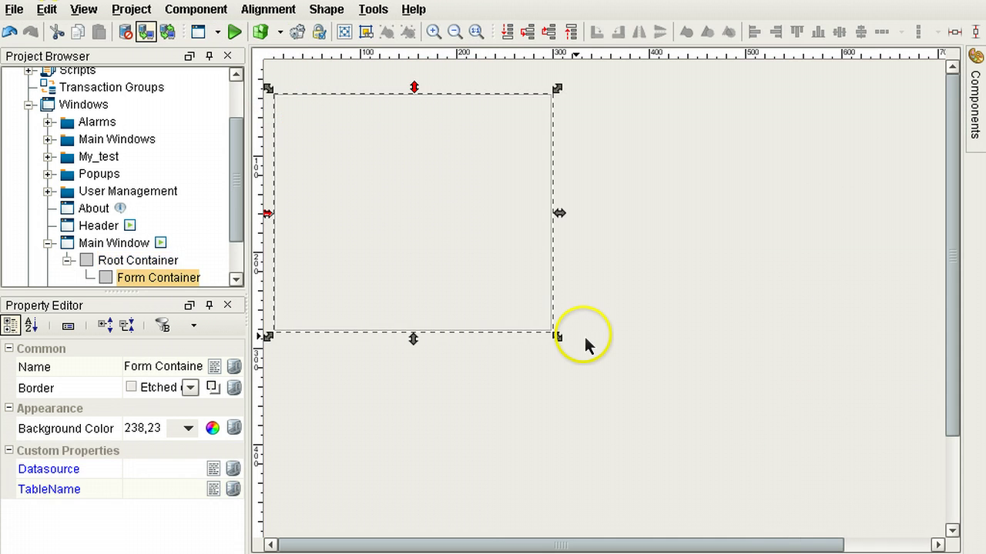
pyautogui.moveTo(560, 337); pyautogui.dragTo(879, 491)
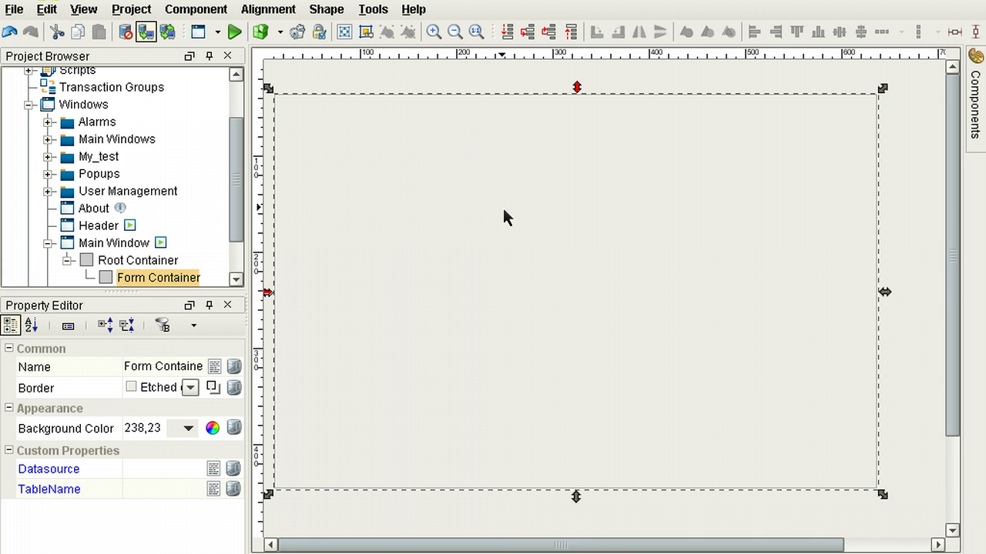
# Set the Form Container's TableName property to people and review its Datasource property
pyautogui.click(181, 491)
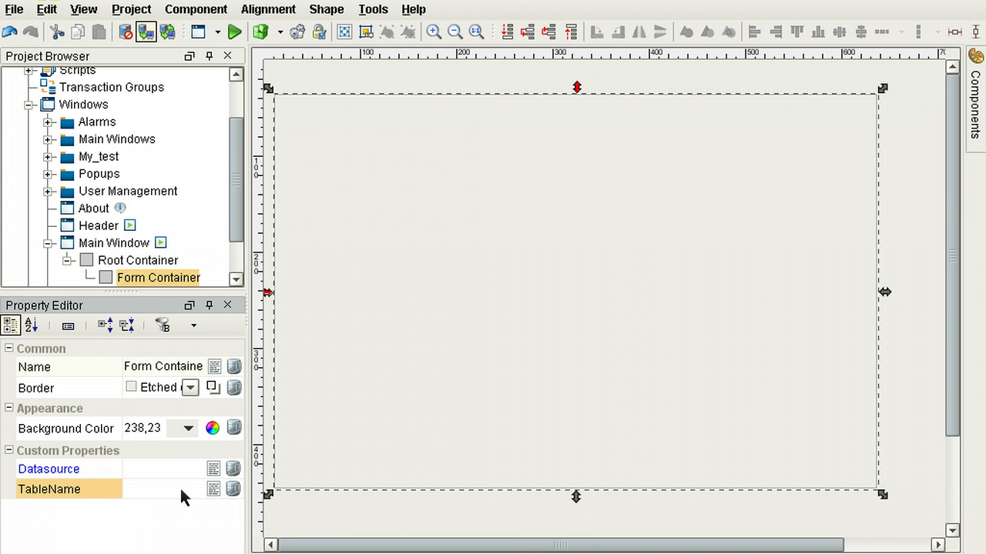
pyautogui.write('people')
pyautogui.press('Return')
pyautogui.click(178, 484)
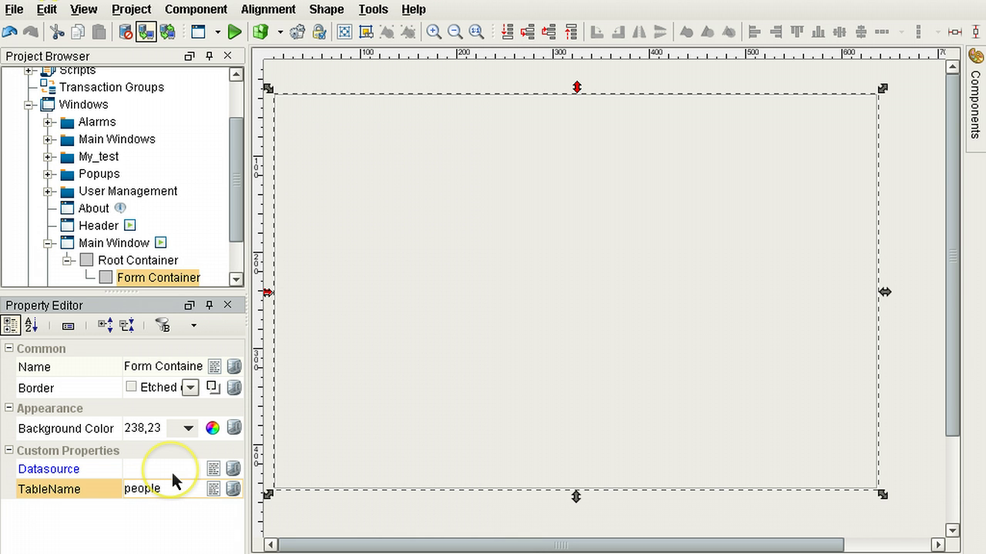
pyautogui.click(171, 476)
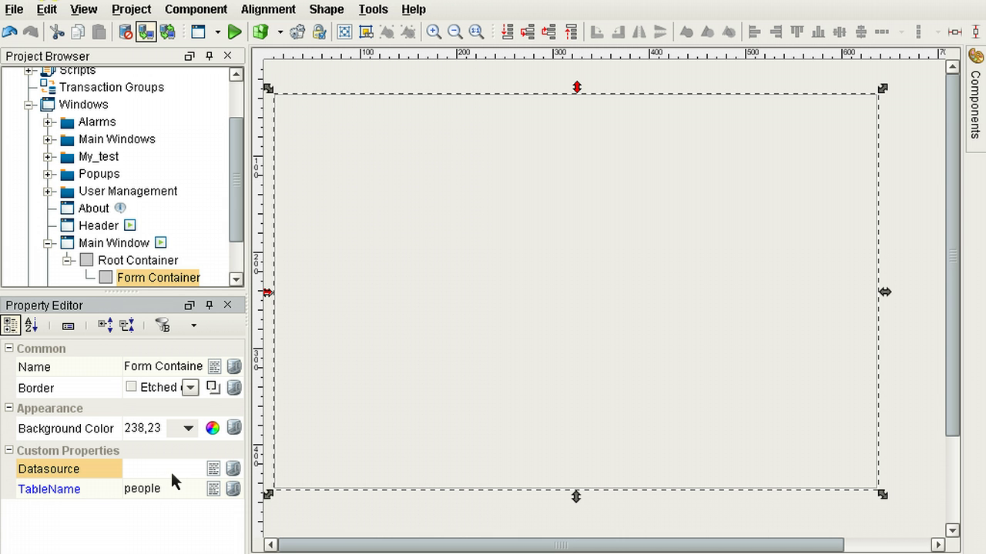
pyautogui.click(273, 471)
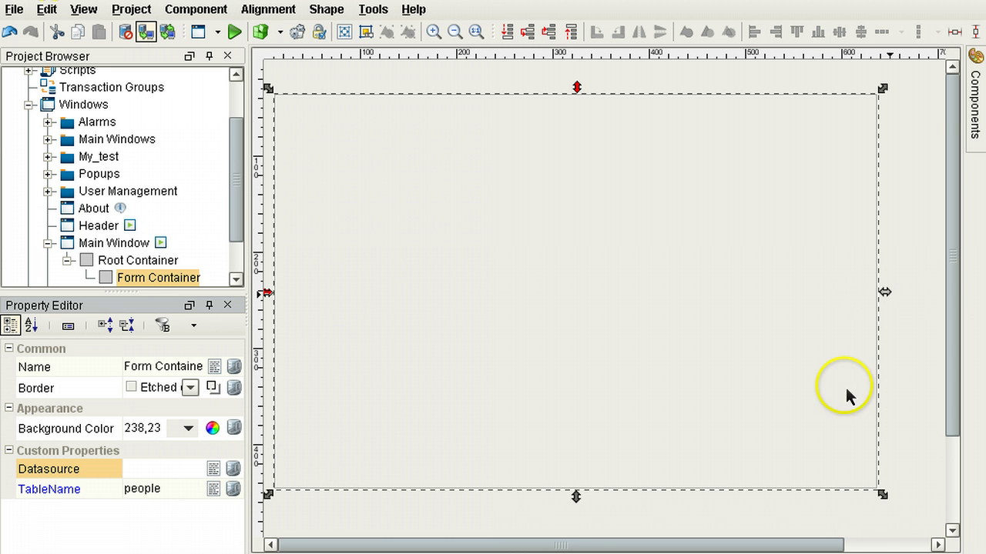
# Widen the Form Container so it spans the full canvas width
pyautogui.moveTo(816, 543); pyautogui.dragTo(906, 539)
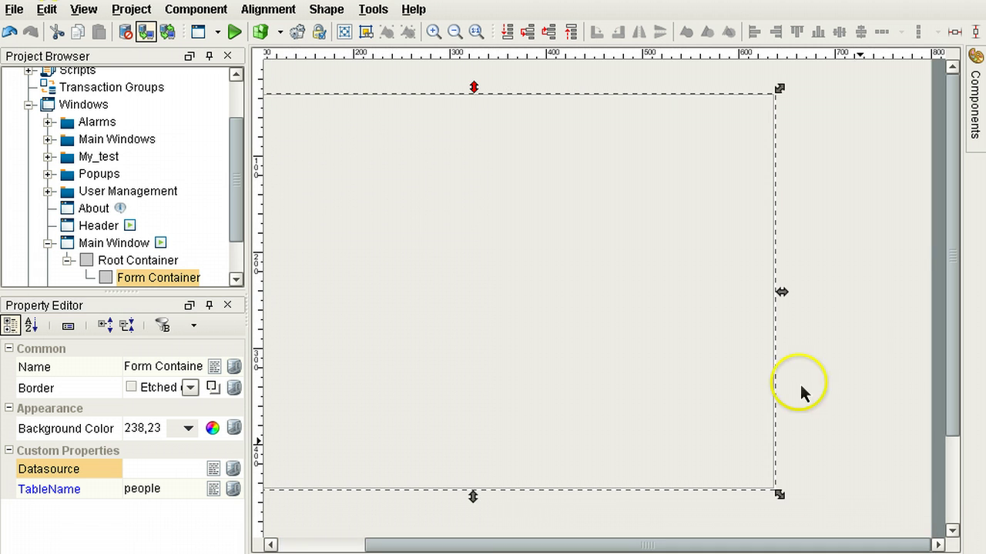
pyautogui.moveTo(780, 294); pyautogui.dragTo(918, 292)
pyautogui.moveTo(688, 549); pyautogui.dragTo(601, 545)
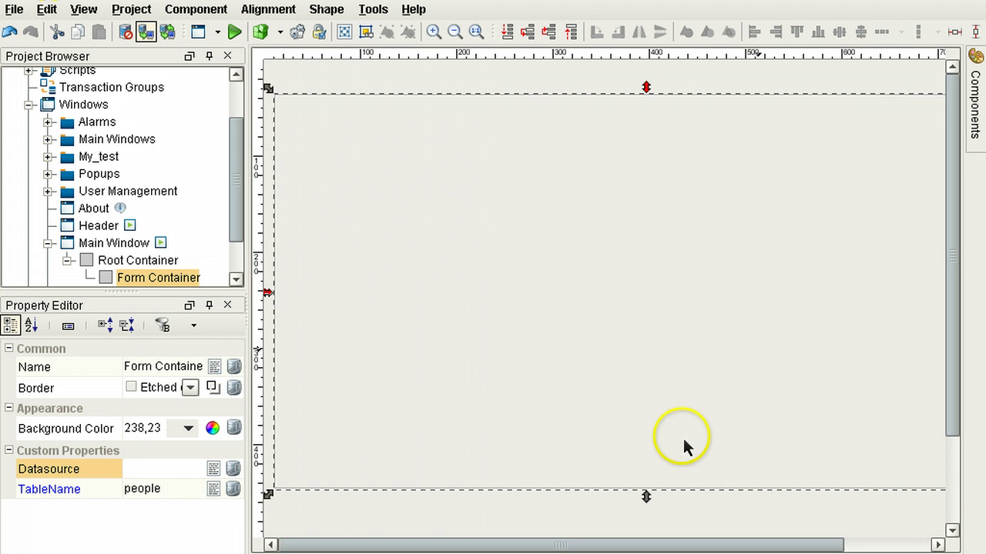
# Add a Form Dropdown List at the top right of the Form Container
pyautogui.click(975, 108)
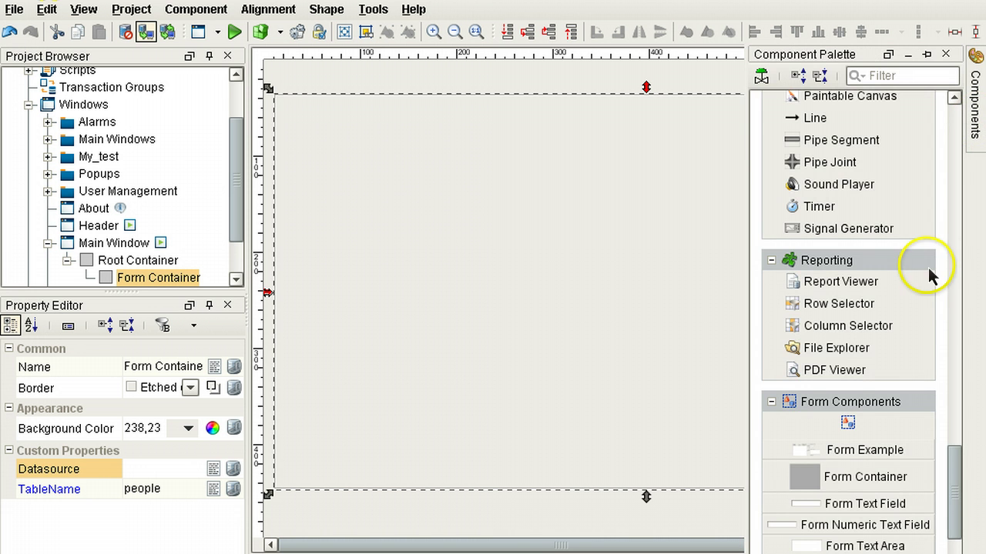
pyautogui.scroll(-3, 867, 432)
pyautogui.moveTo(855, 516); pyautogui.dragTo(703, 120)
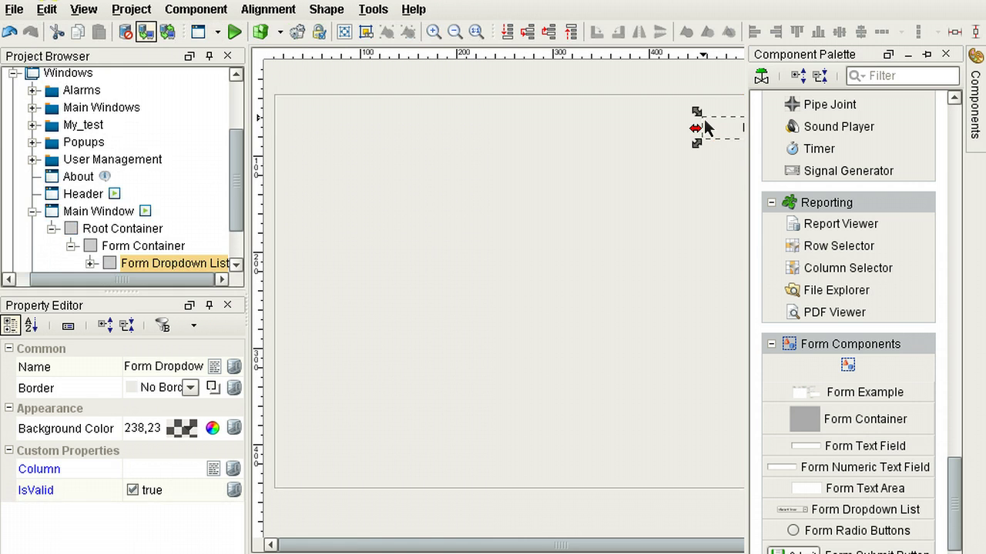
pyautogui.click(650, 206)
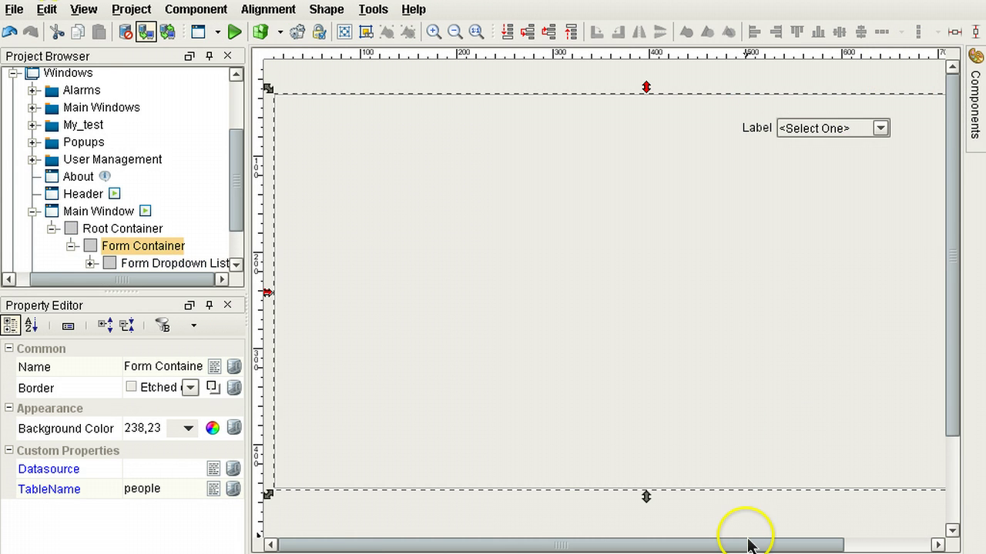
pyautogui.moveTo(755, 545); pyautogui.dragTo(843, 546)
# Set the dropdown's Column property to Title
pyautogui.click(143, 264)
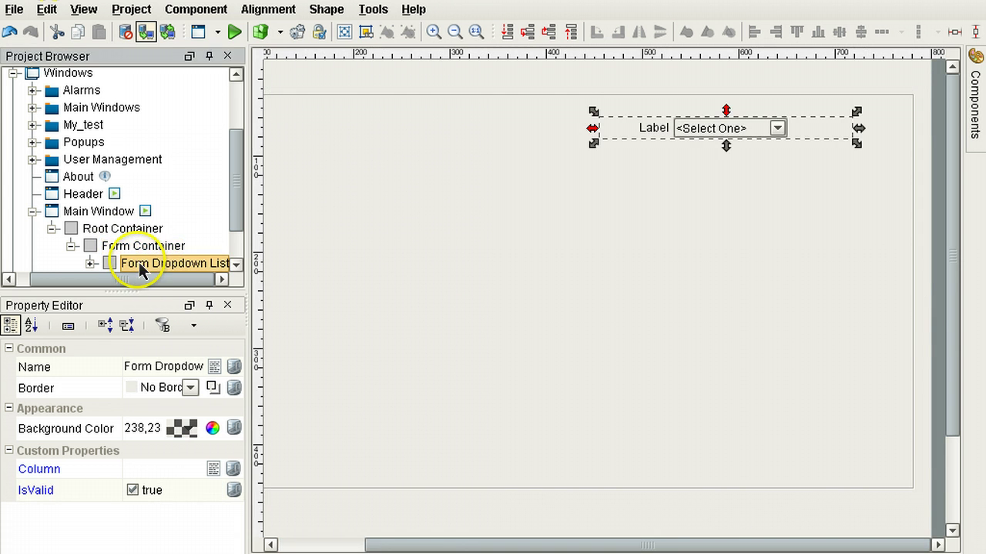
pyautogui.scroll(-1, 141, 235)
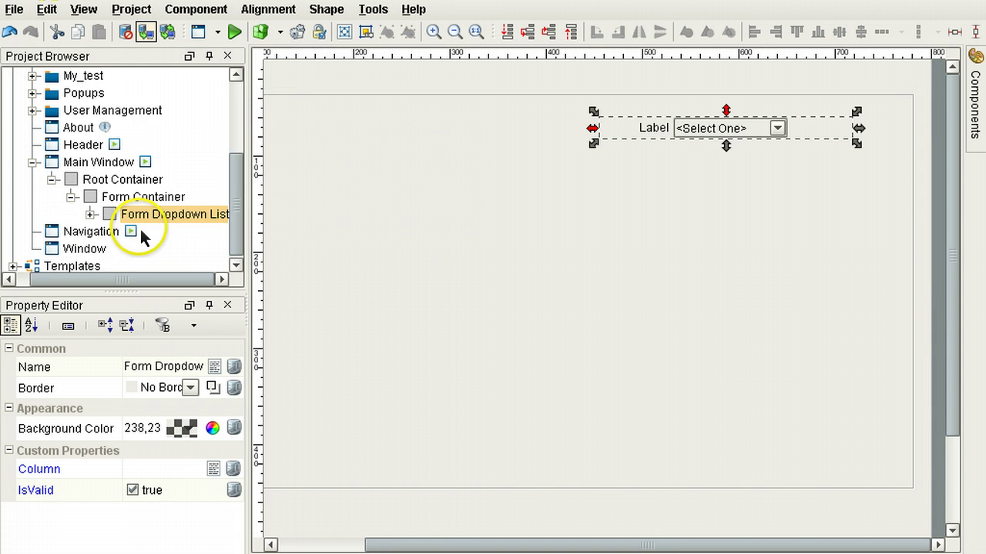
pyautogui.click(148, 468)
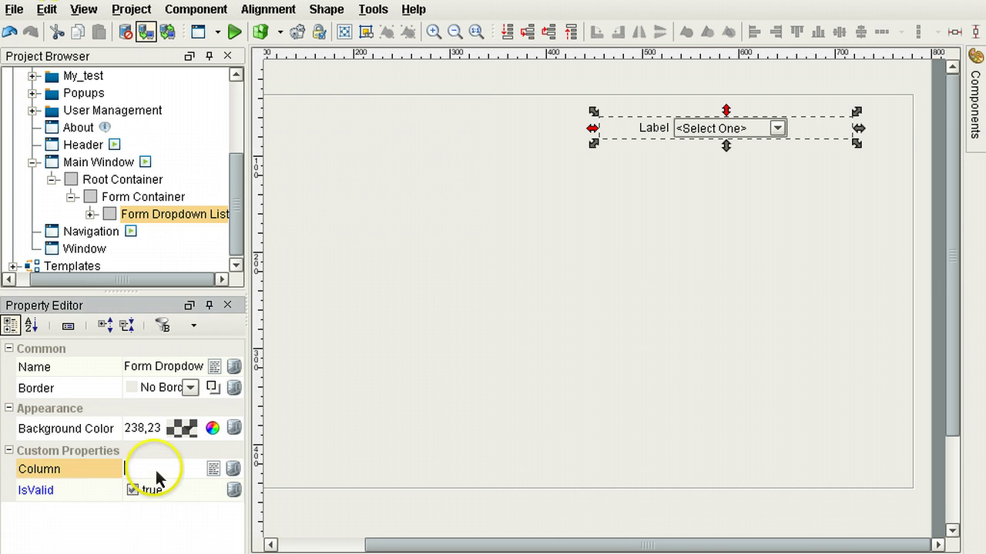
pyautogui.click(186, 470)
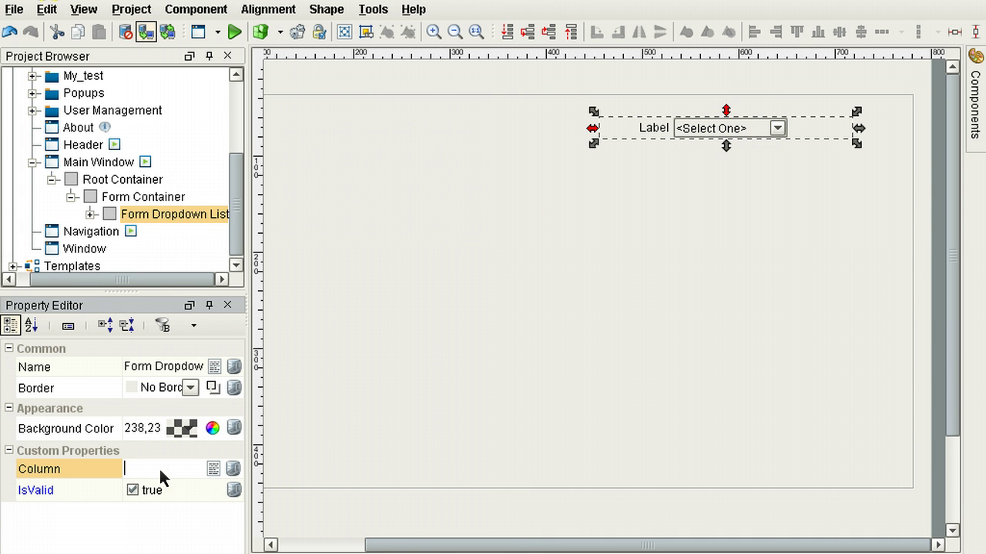
pyautogui.write('Title')
pyautogui.press('Return')
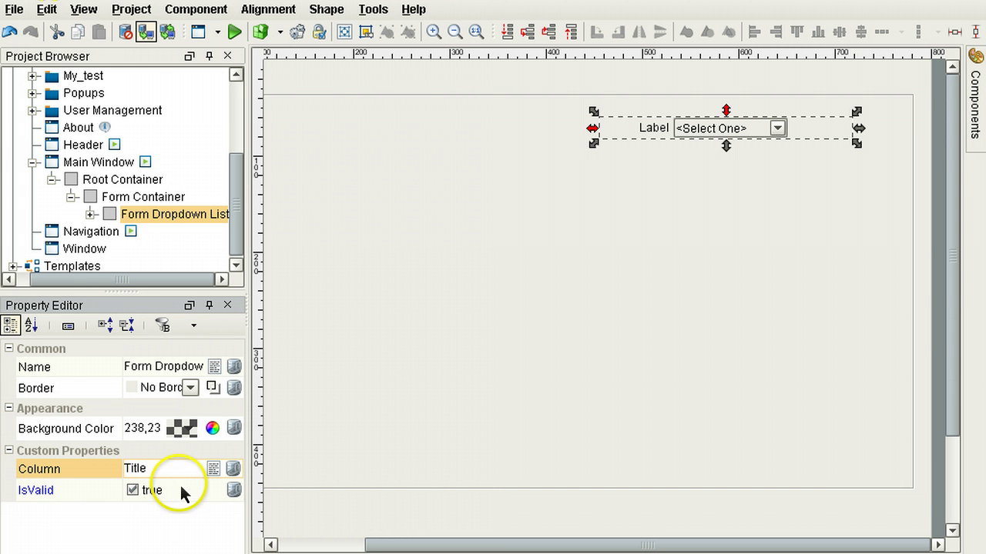
# Change the dropdown label's Text property from Label to Title
pyautogui.doubleClick(649, 127)
pyautogui.click(155, 408)
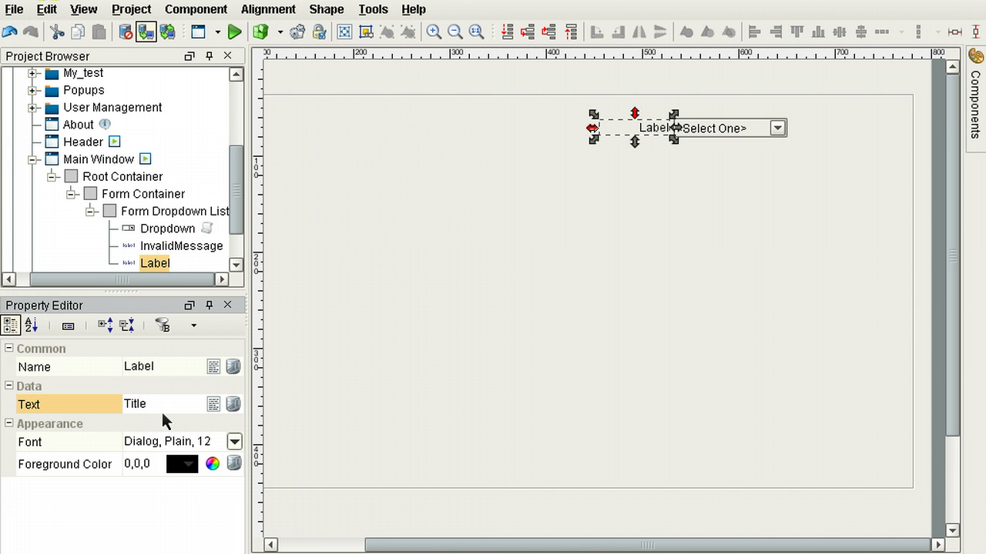
pyautogui.press('Return')
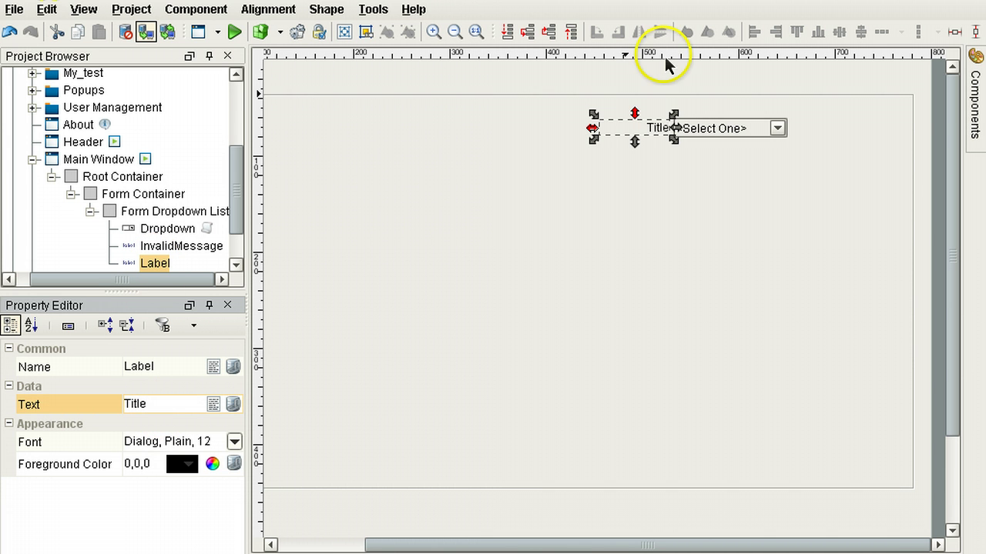
pyautogui.click(729, 129)
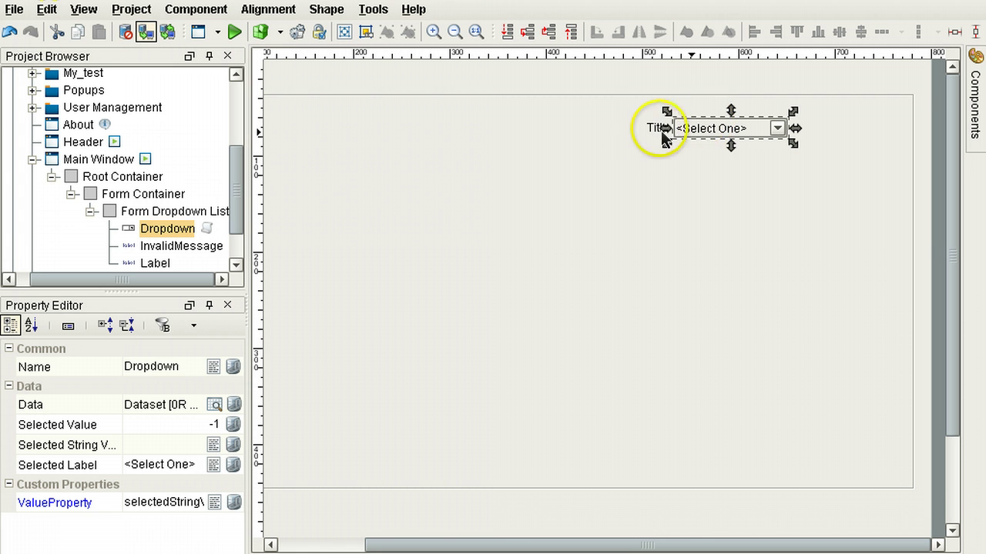
pyautogui.click(191, 213)
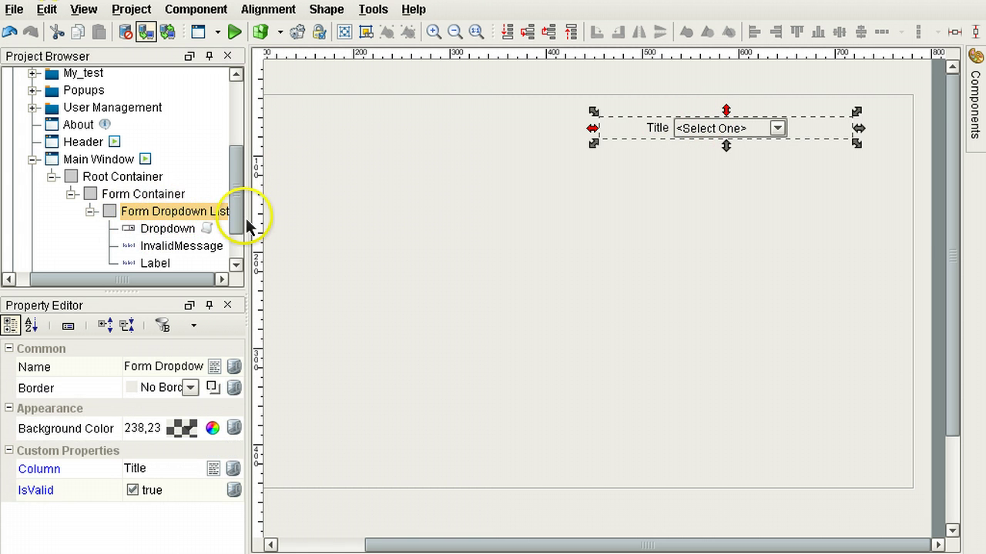
# Add three rows to the dropdown's Data dataset: Mr., Mrs. and Ms
pyautogui.click(733, 129)
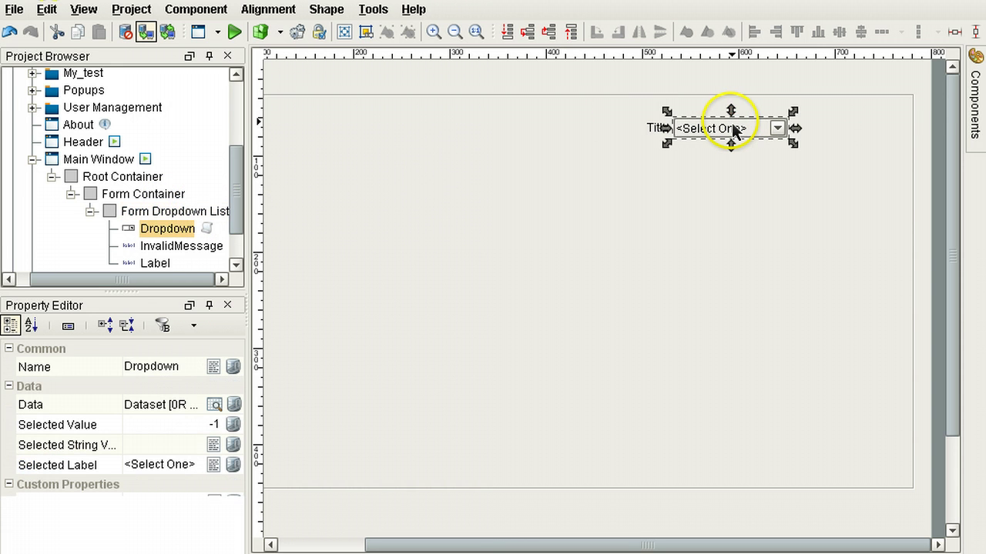
pyautogui.click(219, 408)
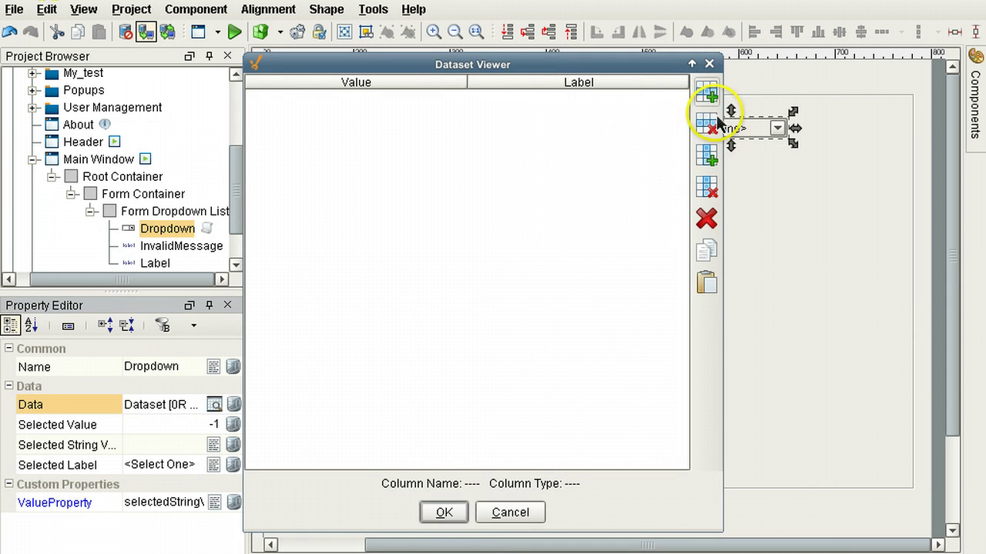
pyautogui.click(707, 94)
pyautogui.doubleClick(531, 97)
pyautogui.write('Mr.')
pyautogui.click(698, 99)
pyautogui.doubleClick(568, 118)
pyautogui.write('Mrs.')
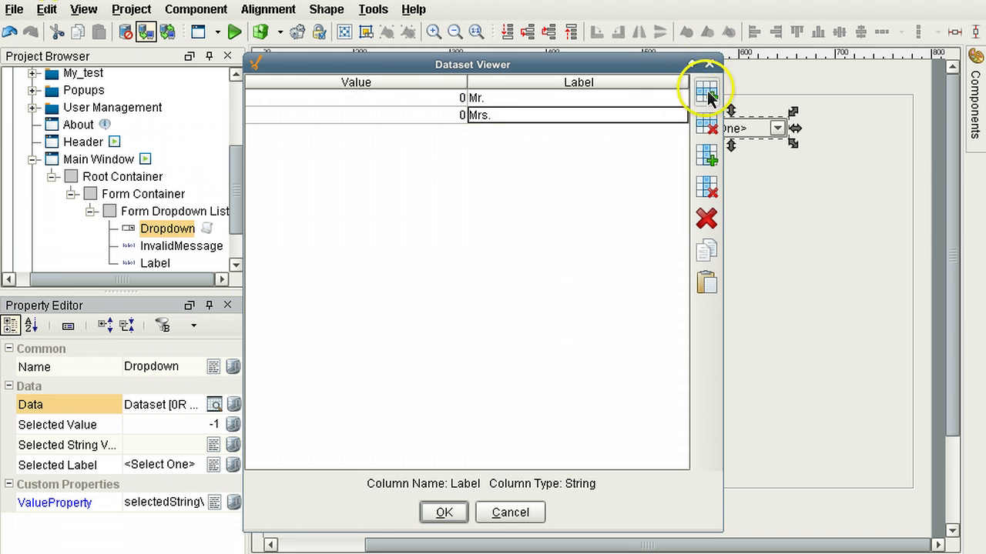
pyautogui.click(706, 91)
pyautogui.doubleClick(533, 136)
pyautogui.write('Ms.')
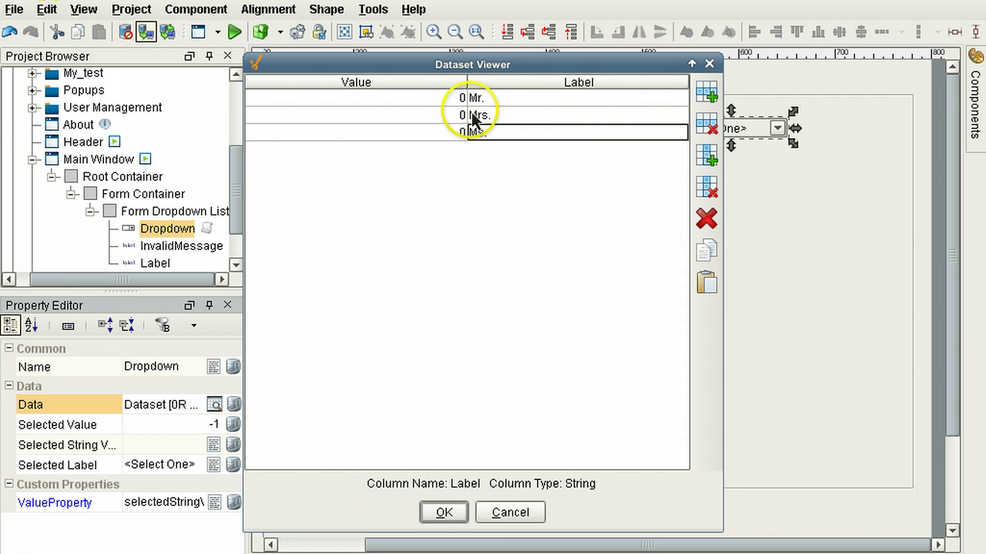
pyautogui.click(449, 514)
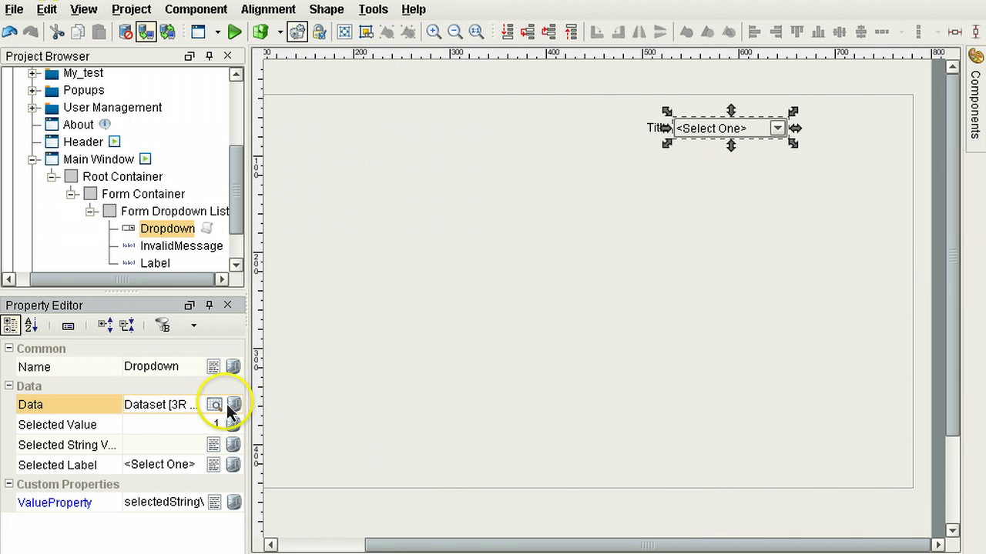
# Leave the dropdown's Data property with No Binding
pyautogui.click(233, 405)
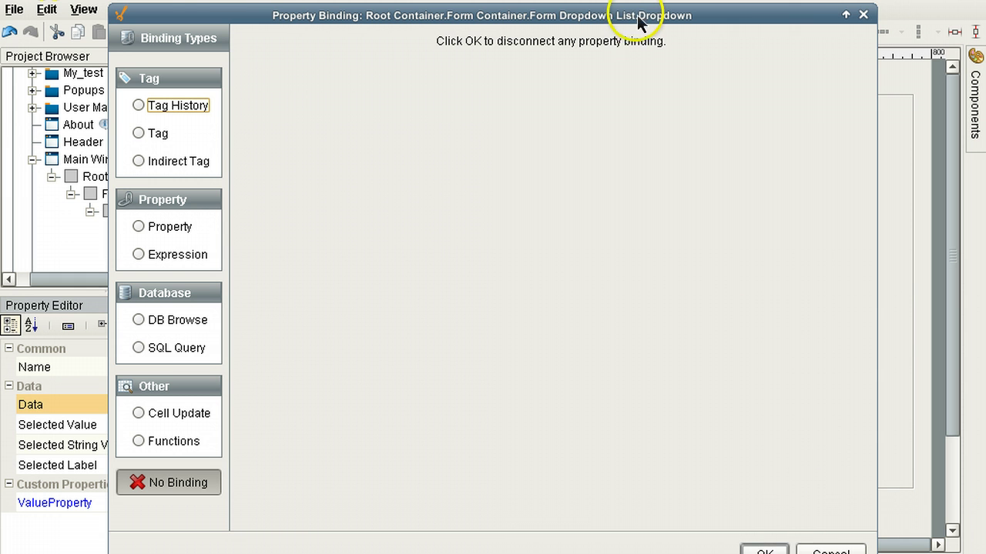
pyautogui.moveTo(639, 14)
pyautogui.mouseDown()
pyautogui.moveTo(635, 39)
pyautogui.moveTo(633, 15)
pyautogui.mouseUp()
pyautogui.click(767, 531)
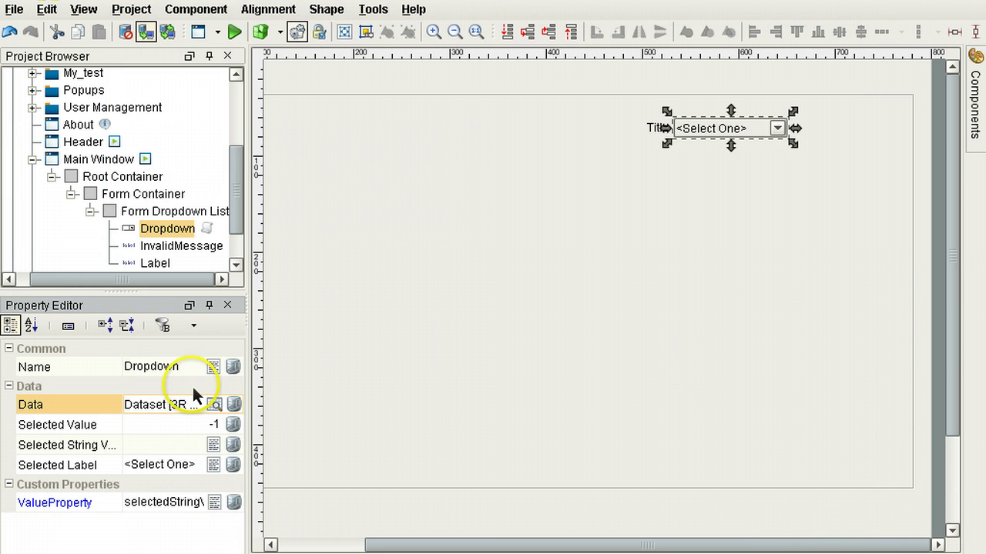
# Add two Form Text Fields stacked below the Title dropdown
pyautogui.click(975, 100)
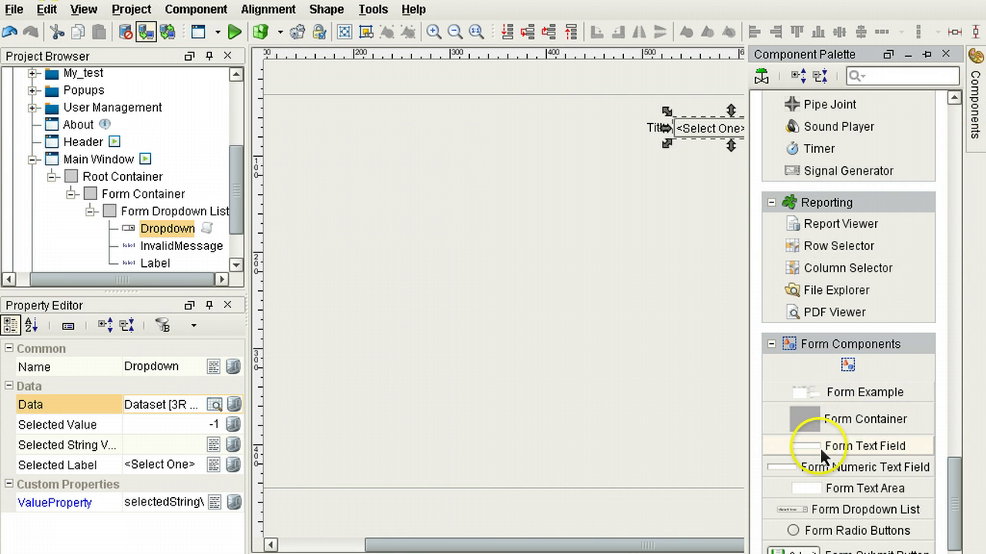
pyautogui.moveTo(819, 447); pyautogui.dragTo(653, 163)
pyautogui.click(973, 69)
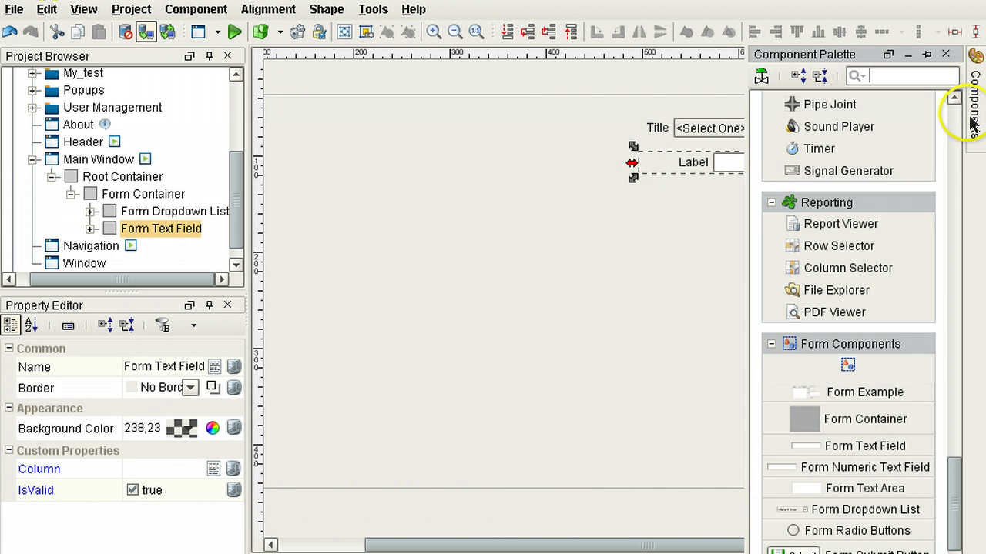
pyautogui.moveTo(803, 453); pyautogui.dragTo(639, 188)
pyautogui.click(652, 167)
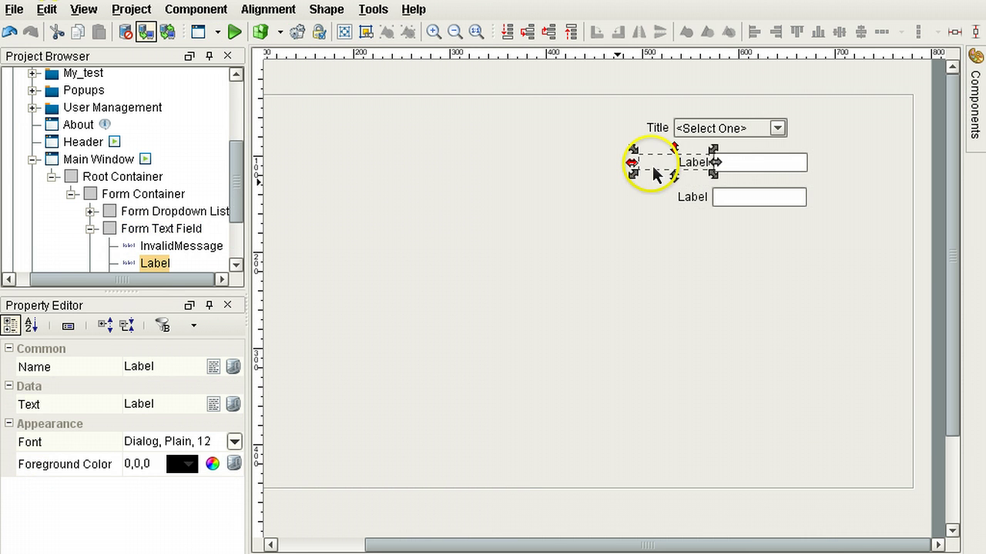
# Tie the first text field to column FirstName and caption it 'First Name:'
pyautogui.click(161, 228)
pyautogui.click(145, 470)
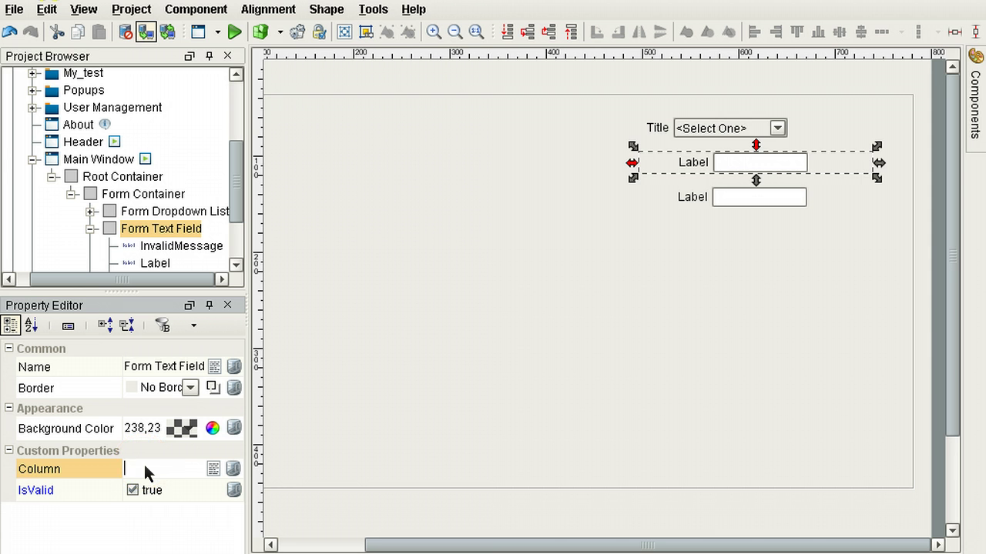
pyautogui.write('FirstName')
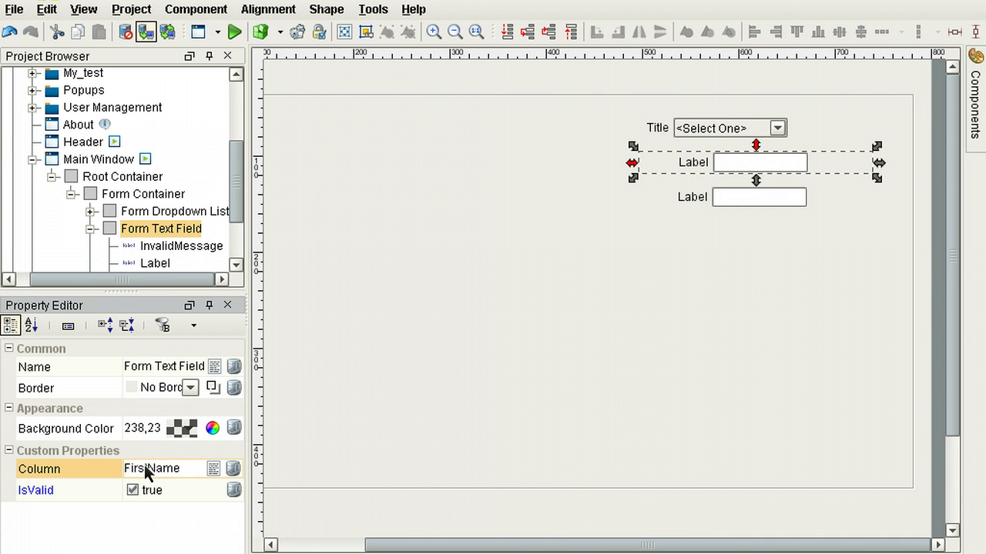
pyautogui.click(693, 166)
pyautogui.click(181, 404)
pyautogui.write('First Name:')
pyautogui.press('Return')
# Tie the second text field to column LastName and caption it 'LastName:'
pyautogui.click(687, 199)
pyautogui.click(143, 228)
pyautogui.click(163, 470)
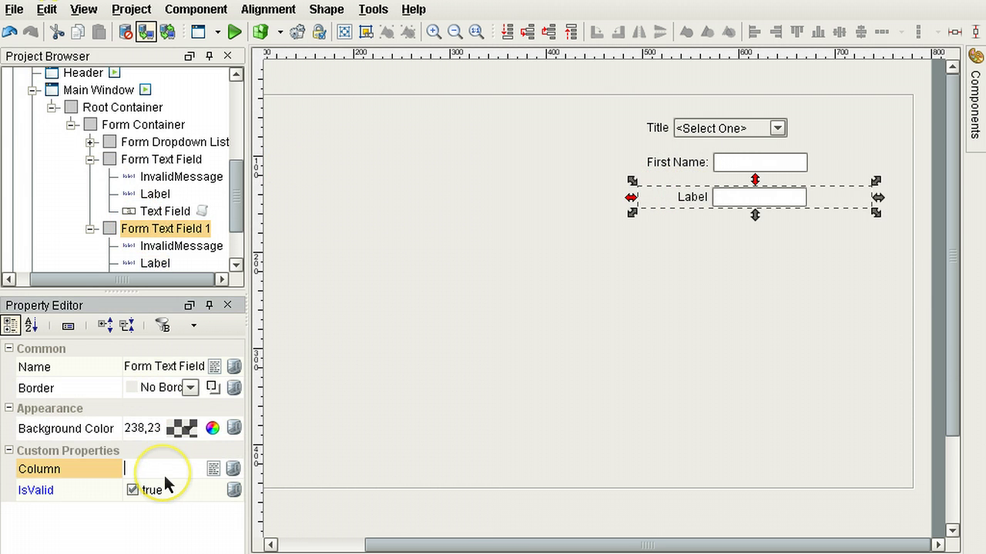
pyautogui.write('LastName')
pyautogui.press('Return')
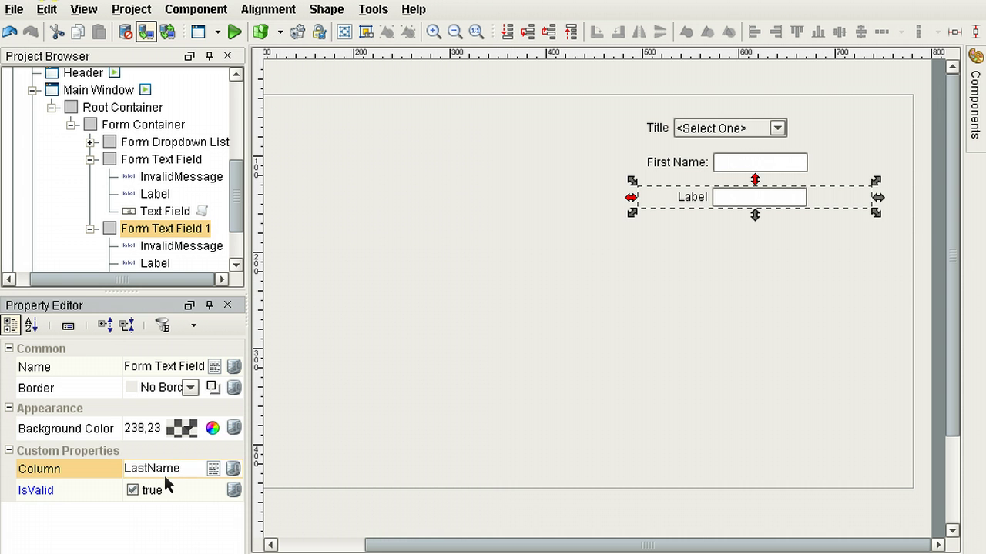
pyautogui.click(709, 205)
pyautogui.click(149, 402)
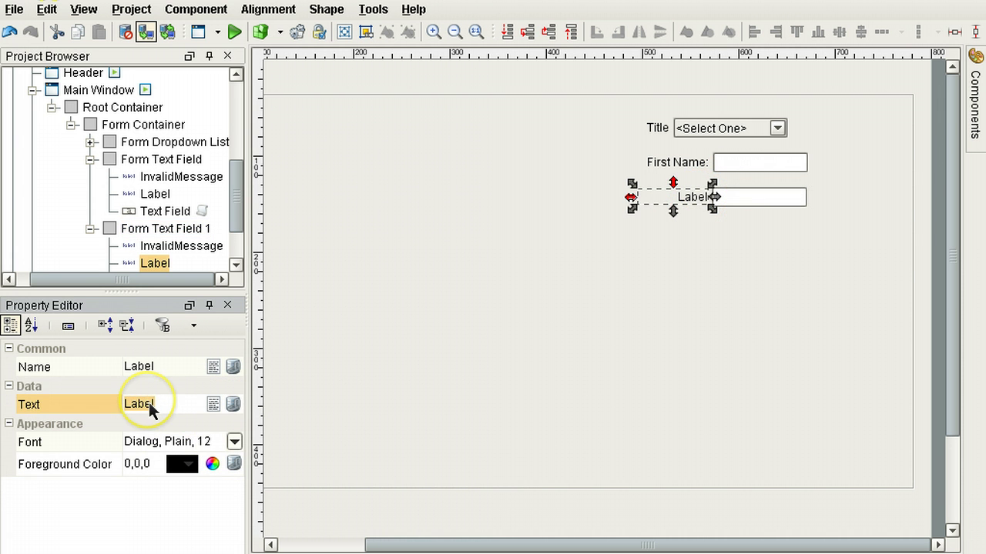
pyautogui.write('LastName:')
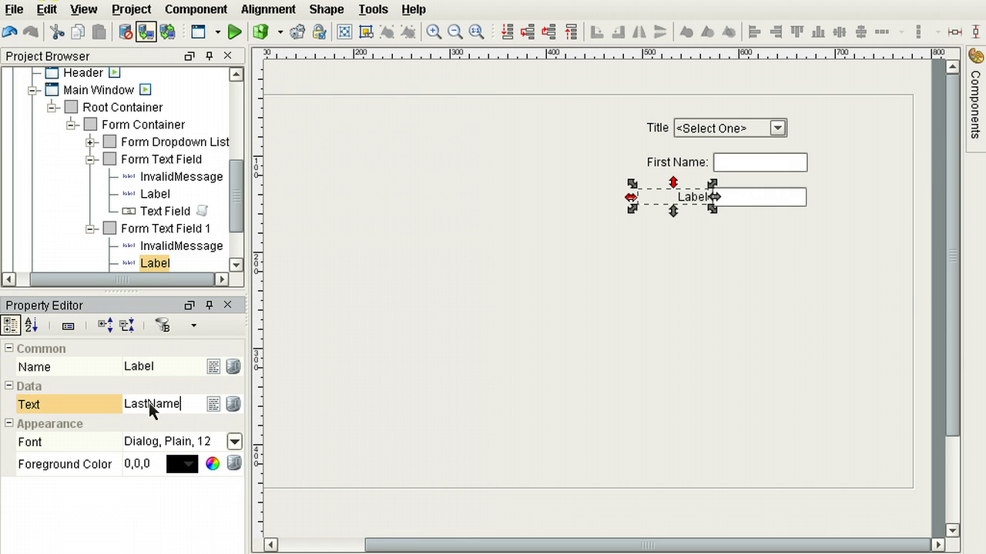
pyautogui.click(464, 502)
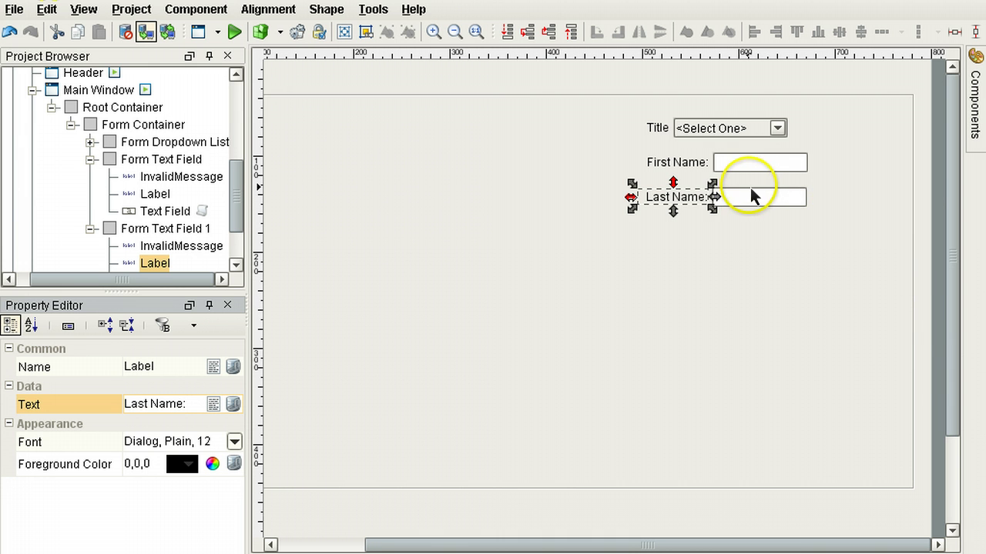
pyautogui.click(144, 165)
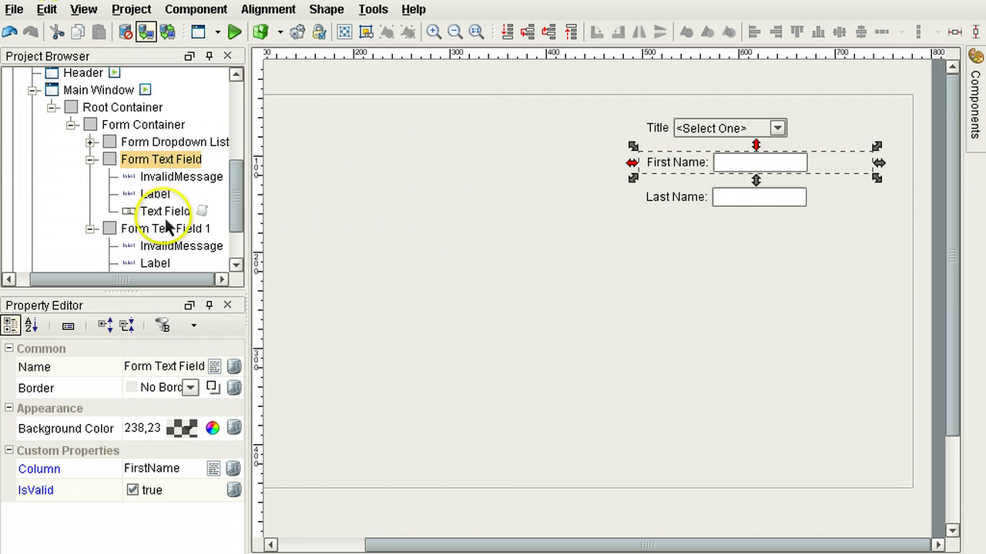
pyautogui.click(148, 179)
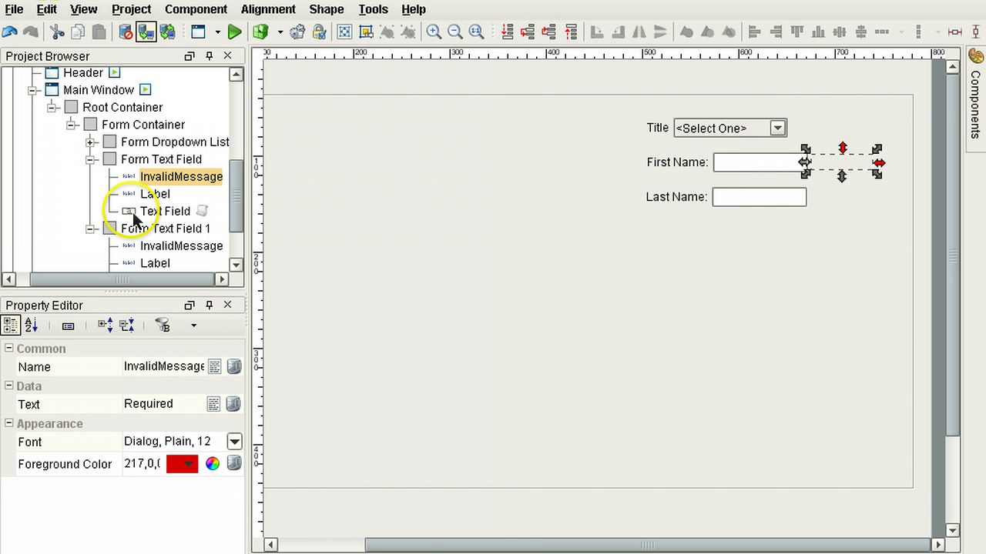
pyautogui.click(143, 163)
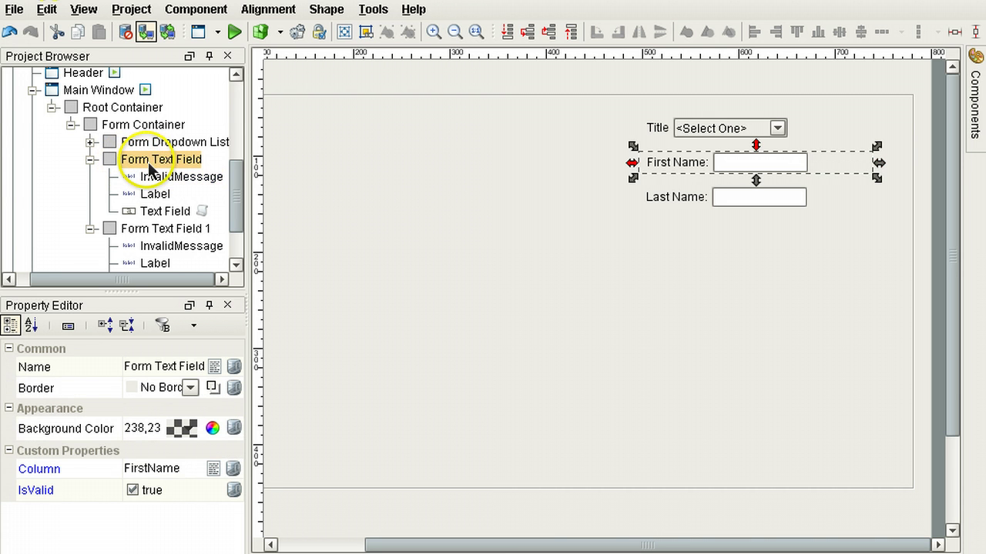
# Open the First Name field's validateInput custom method in the scripting window
pyautogui.rightClick(147, 162)
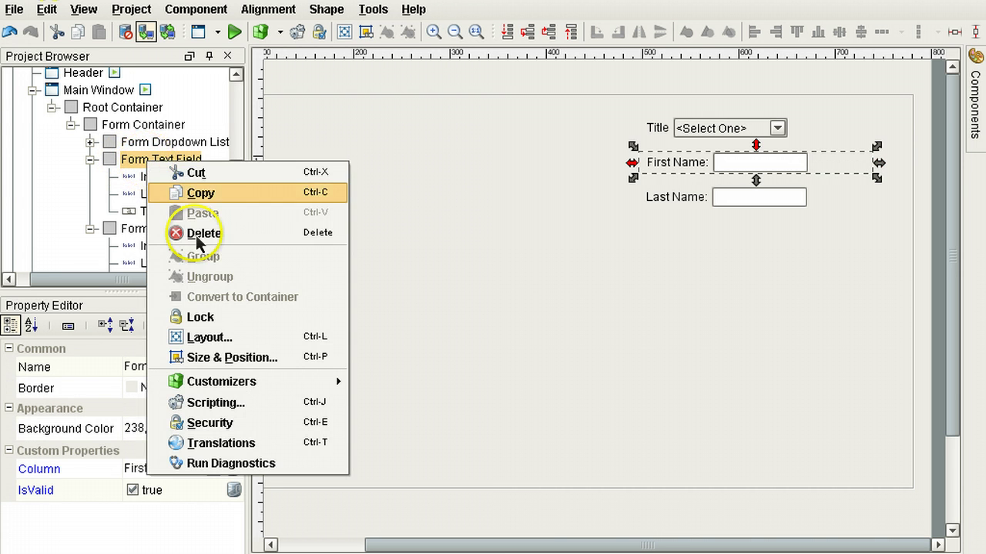
pyautogui.click(218, 408)
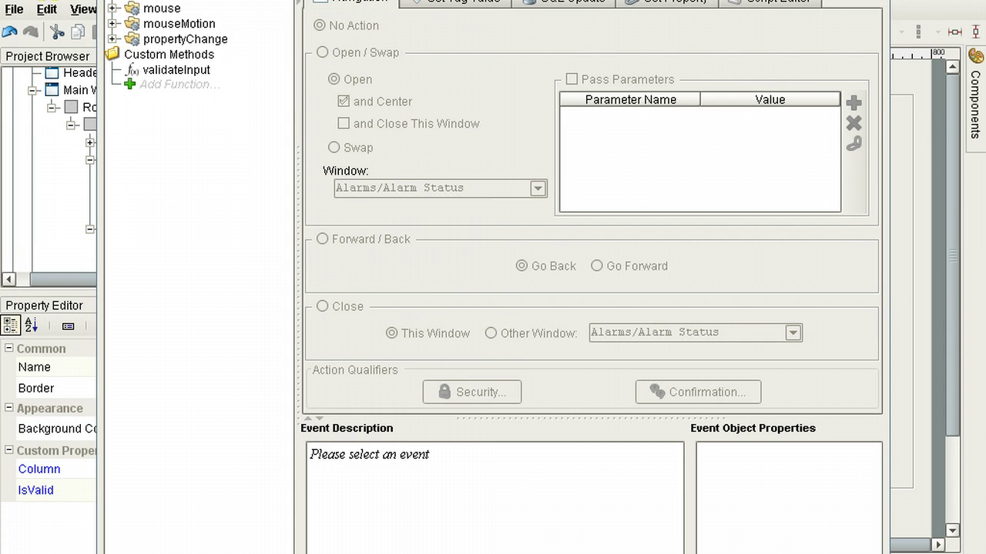
pyautogui.moveTo(324, 73); pyautogui.dragTo(321, 16)
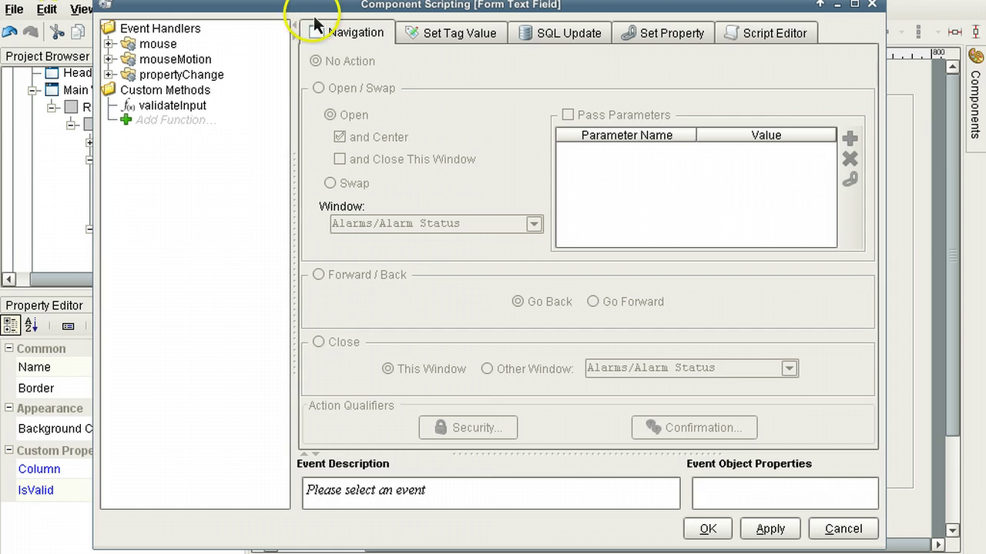
pyautogui.click(185, 106)
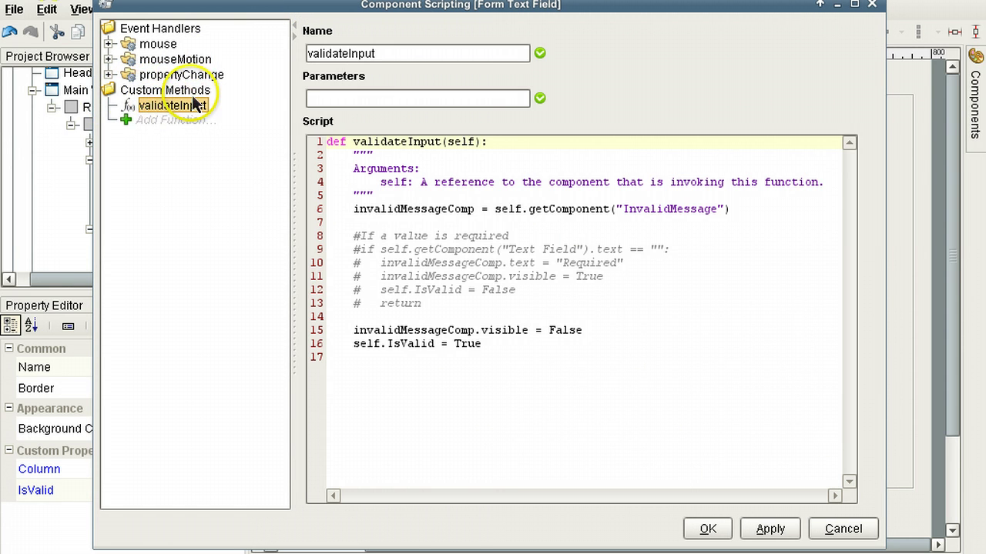
# Uncomment lines 9–13 so an empty value shows Required and sets IsValid to False
pyautogui.click(468, 250)
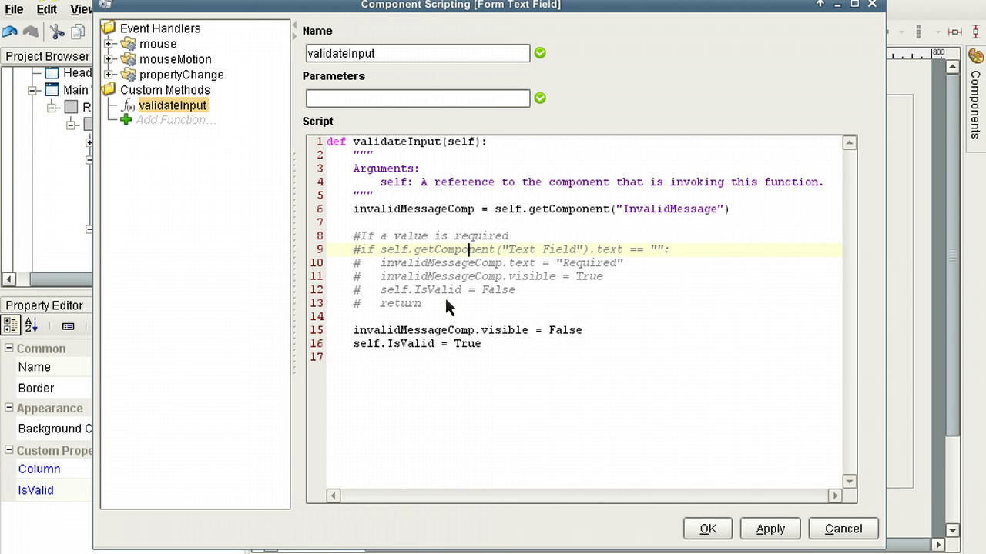
pyautogui.click(381, 270)
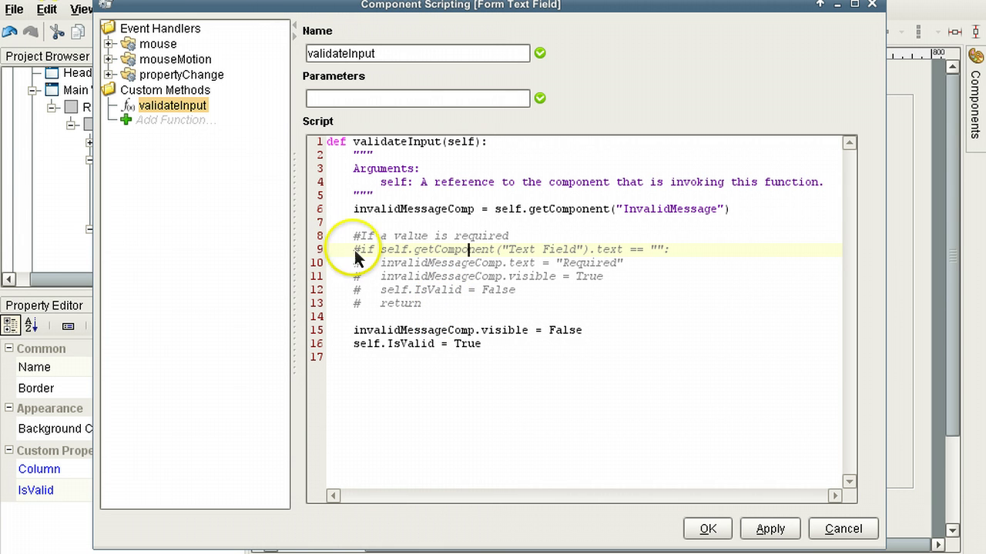
pyautogui.press('Delete')
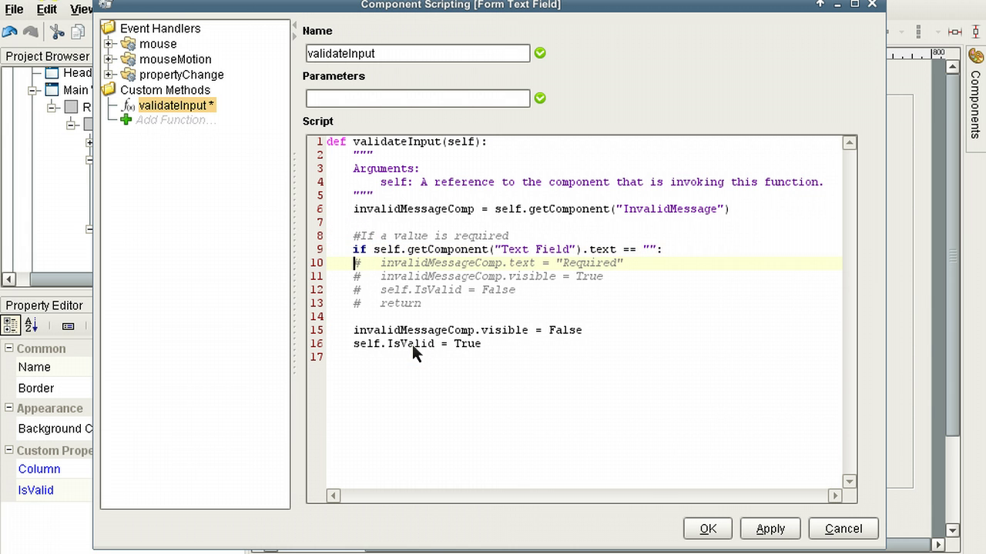
pyautogui.press('Down')
pyautogui.press('Delete')
pyautogui.press('Left')
pyautogui.press('Down')
pyautogui.press('Delete')
pyautogui.press('Left')
pyautogui.press('Down')
pyautogui.press('Delete')
pyautogui.press('Left')
pyautogui.press('Down')
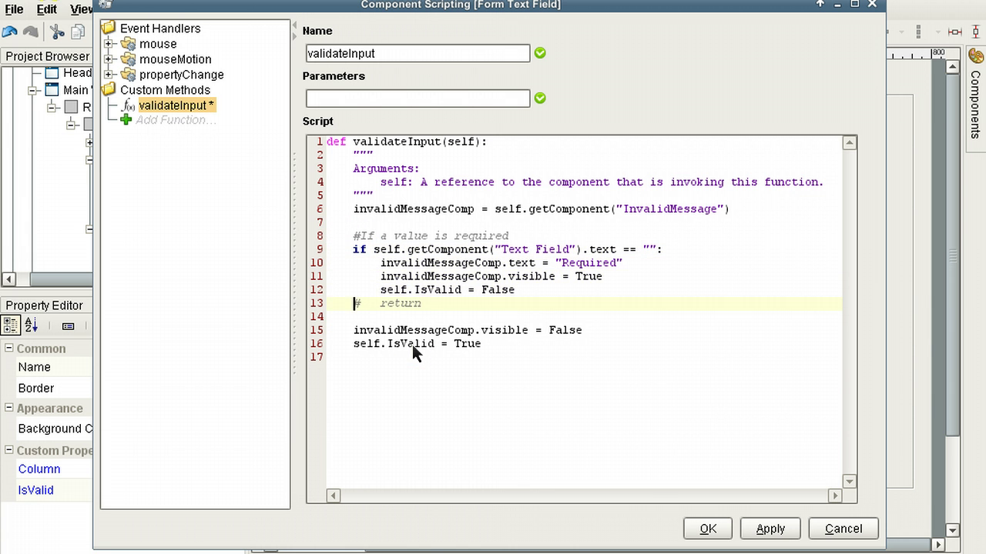
pyautogui.press('Delete')
pyautogui.press('Left')
# Save the First Name script and open the Last Name field's validateInput method
pyautogui.click(702, 528)
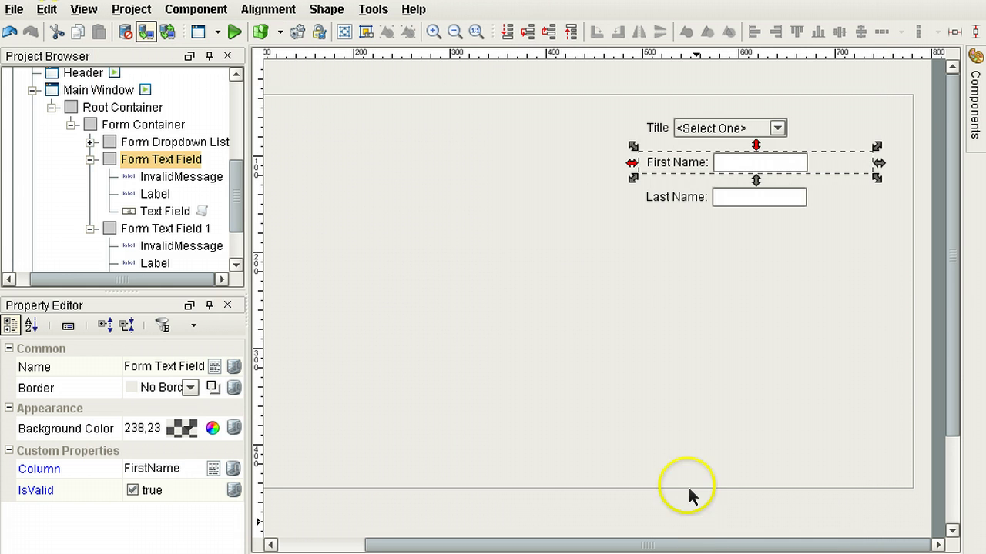
pyautogui.click(154, 228)
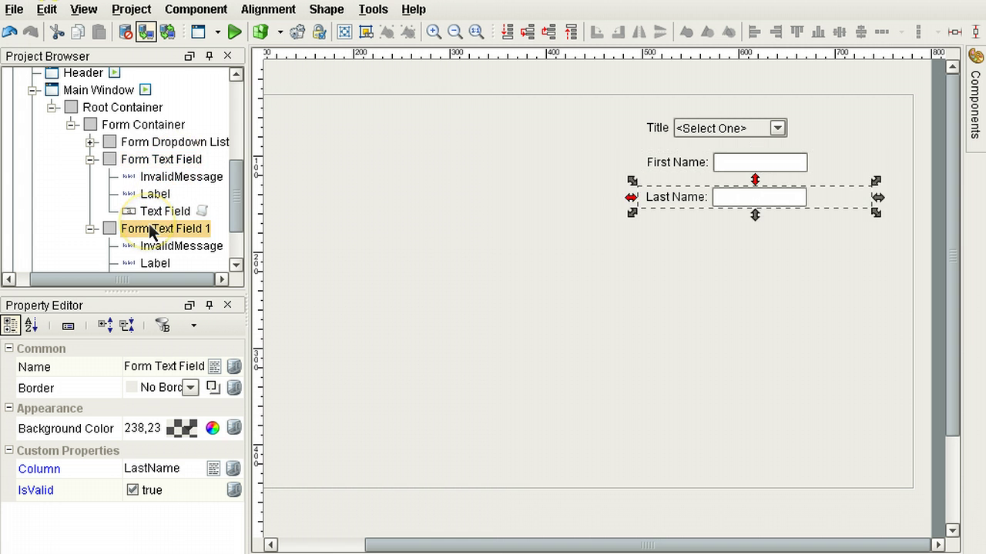
pyautogui.rightClick(152, 231)
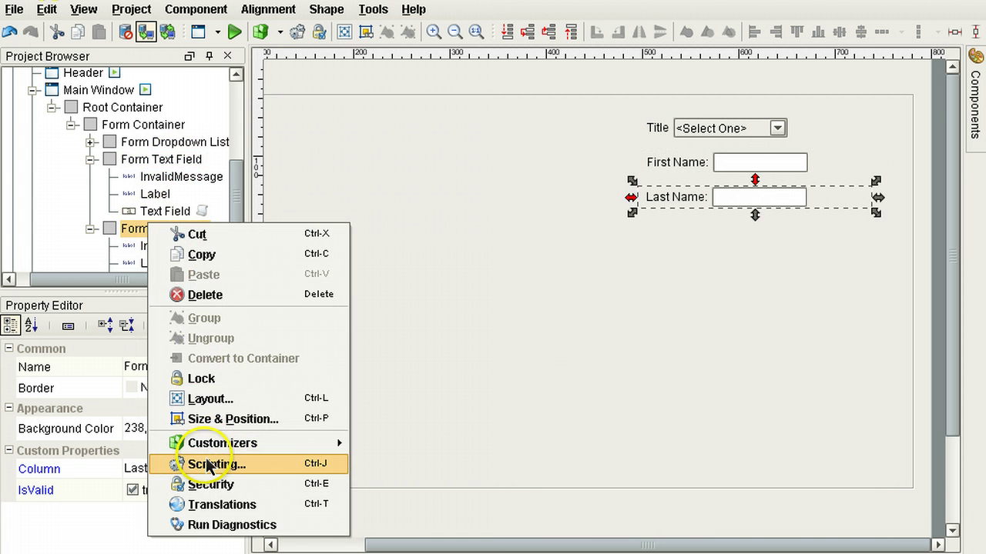
pyautogui.click(224, 464)
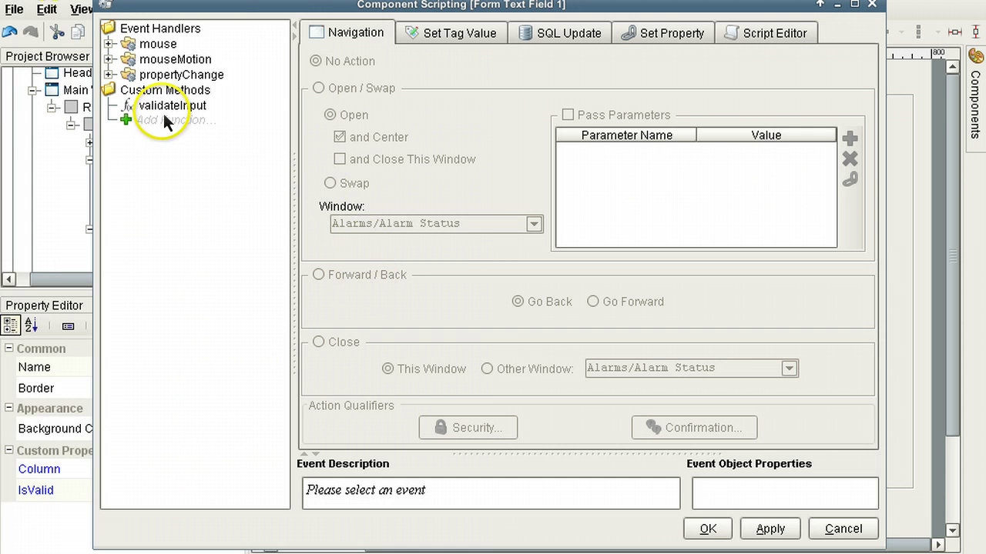
pyautogui.click(167, 108)
# Uncomment lines 9–13 of the empty-value Required check and save the script
pyautogui.click(361, 249)
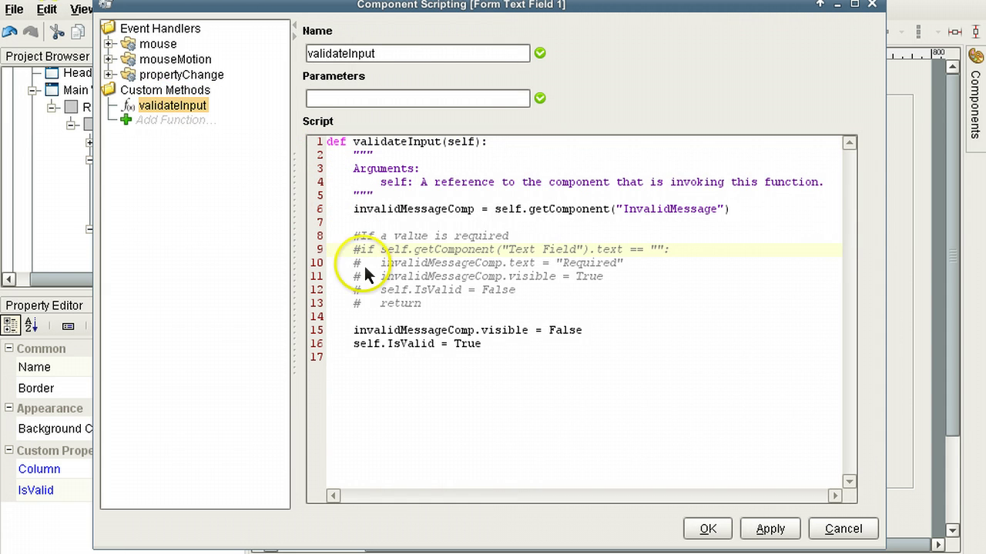
pyautogui.press('Delete')
pyautogui.press('Down')
pyautogui.press('Delete')
pyautogui.press('Down')
pyautogui.press('Delete')
pyautogui.press('Down')
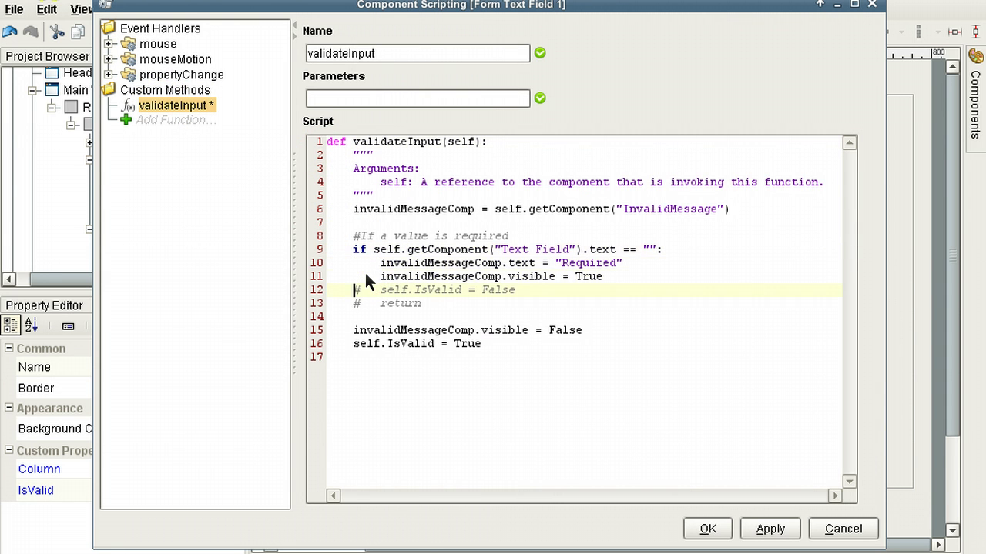
pyautogui.press('Delete')
pyautogui.press('Down')
pyautogui.press('Delete')
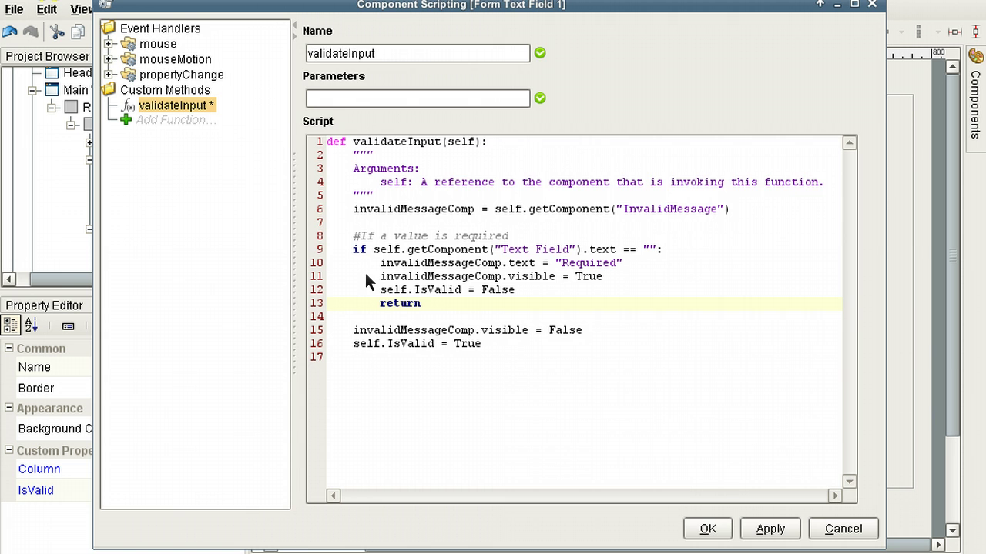
pyautogui.click(708, 529)
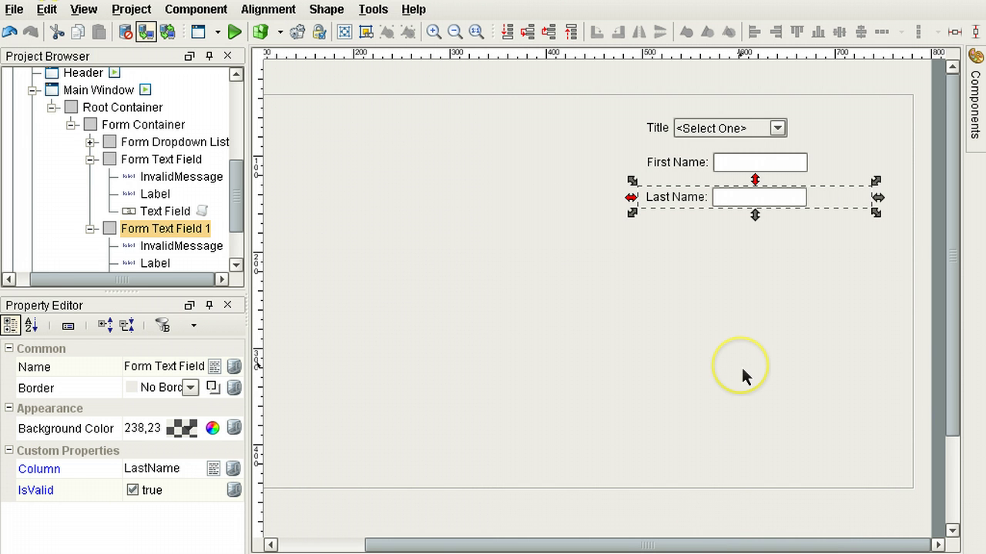
# Place a Form Numeric Text Field below Last Name with Column Age and label 'Age:'
pyautogui.moveTo(973, 73)
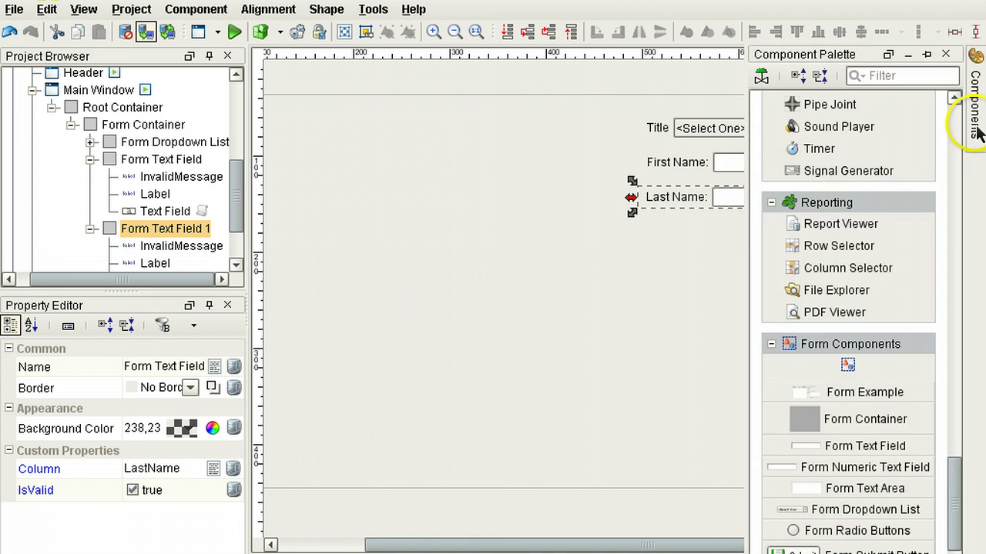
pyautogui.scroll(-1, 907, 305)
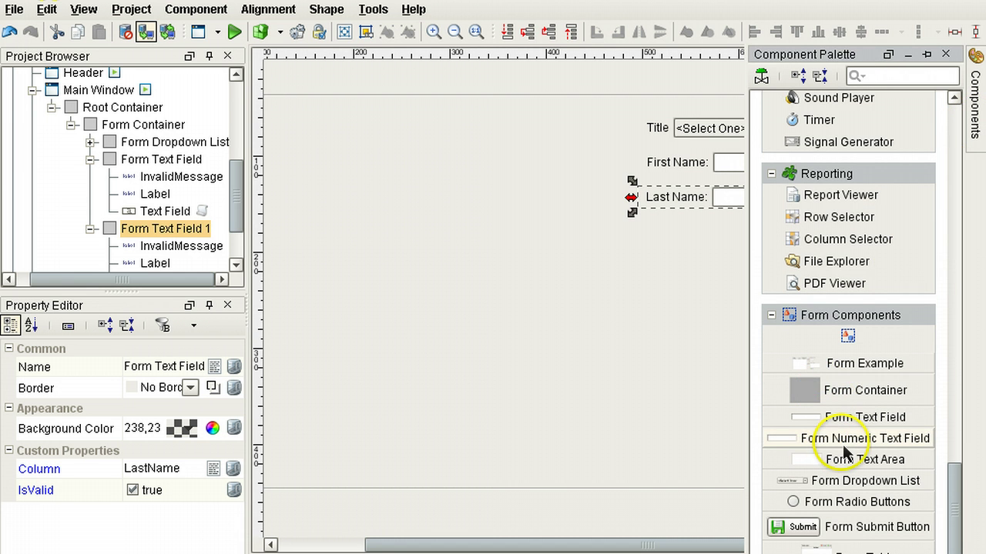
pyautogui.click(847, 442)
pyautogui.click(636, 224)
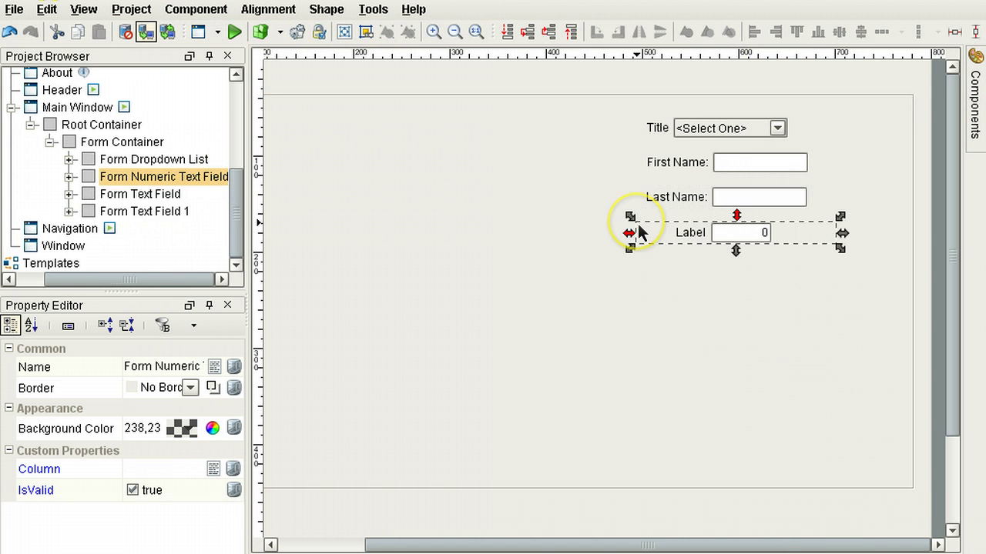
pyautogui.click(143, 474)
pyautogui.write('Age')
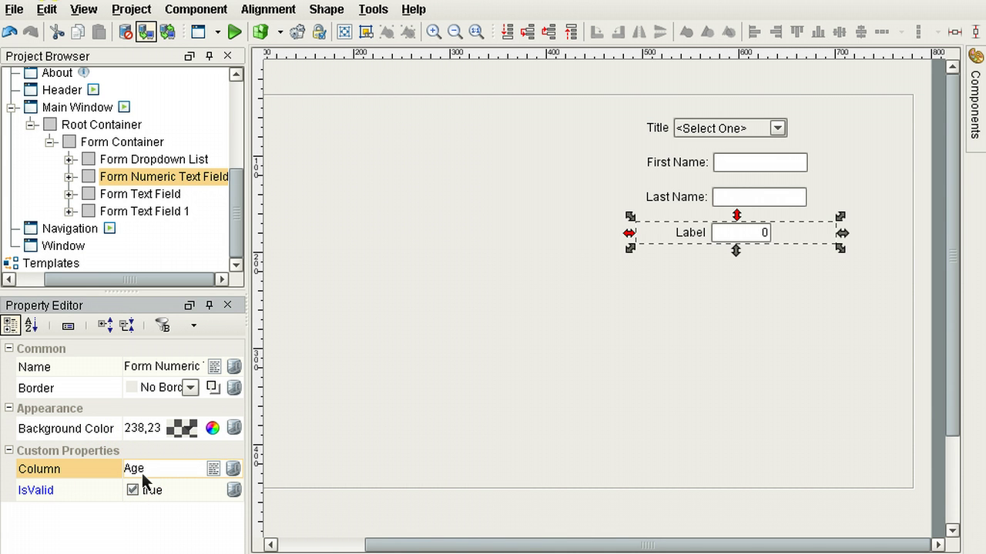
pyautogui.click(690, 236)
pyautogui.click(689, 237)
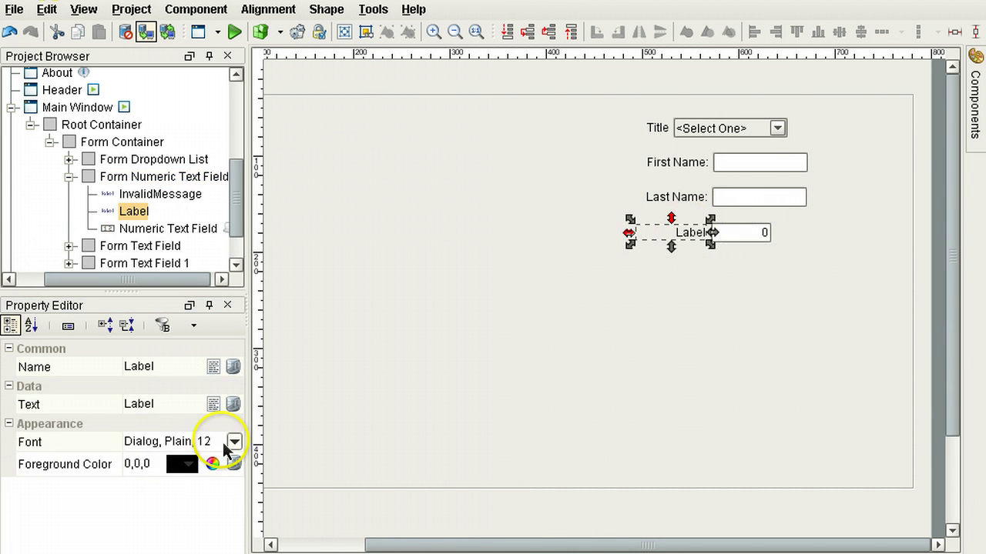
pyautogui.click(149, 406)
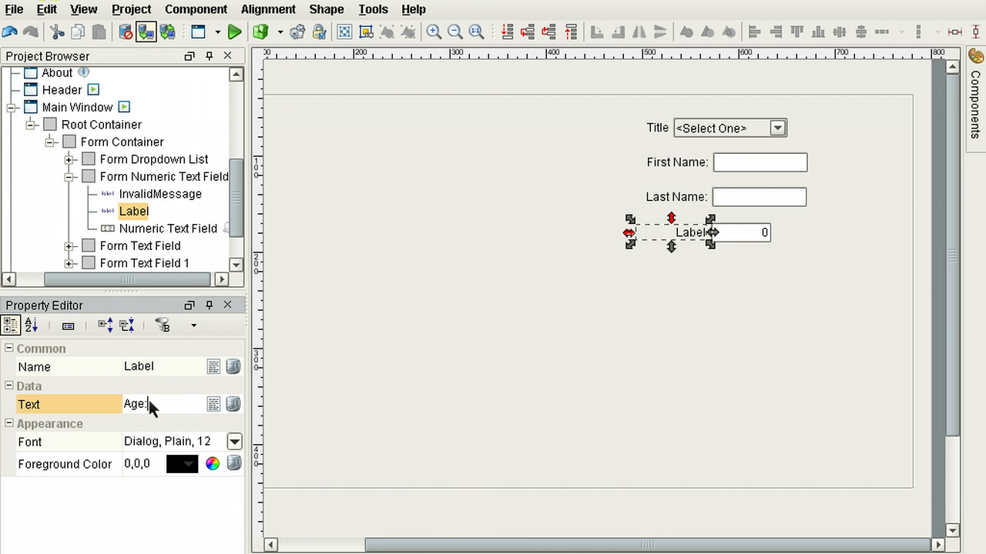
pyautogui.press('Return')
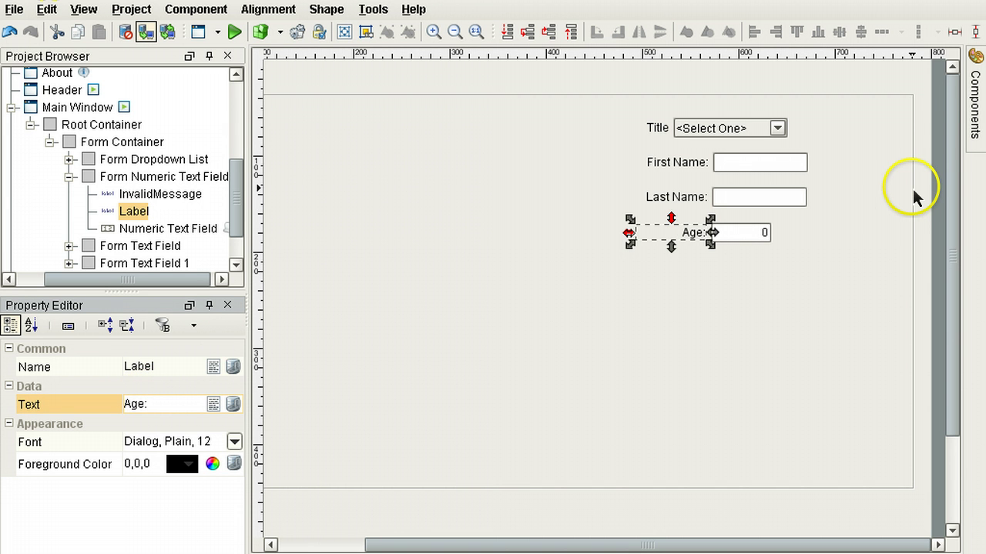
# Place a radio-button group below Age, bound to the Gender column and labelled Gender:
pyautogui.moveTo(972, 55)
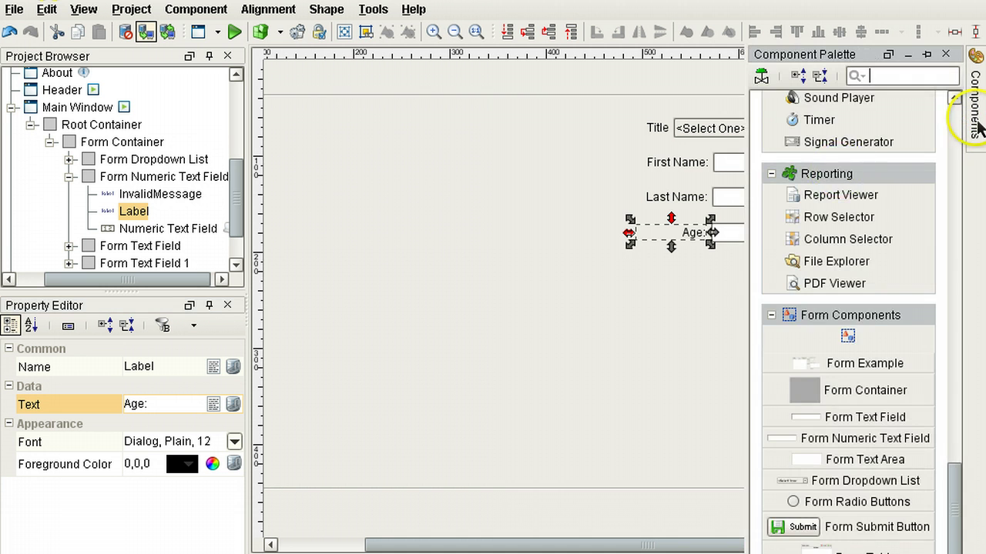
pyautogui.scroll(-1, 851, 348)
pyautogui.moveTo(840, 484); pyautogui.dragTo(639, 266)
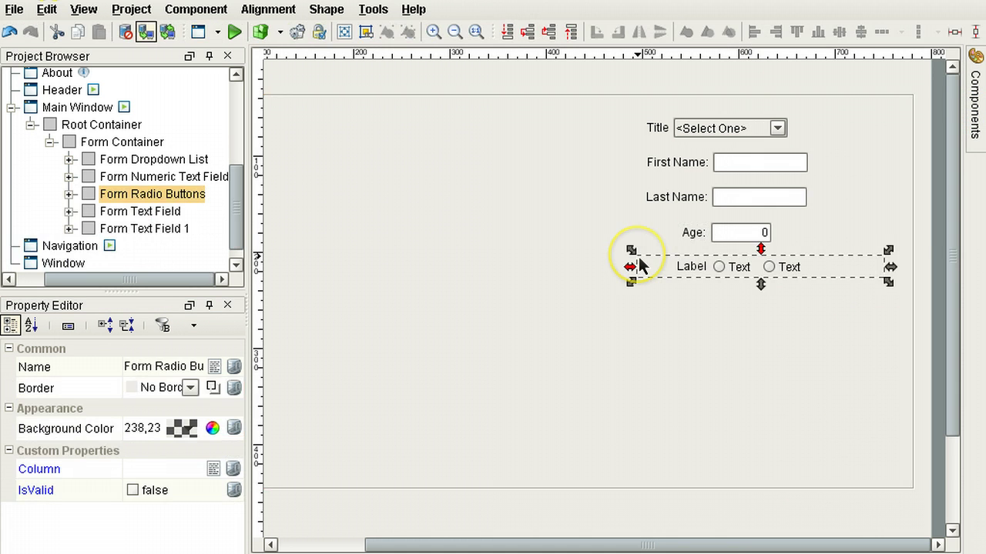
pyautogui.click(160, 467)
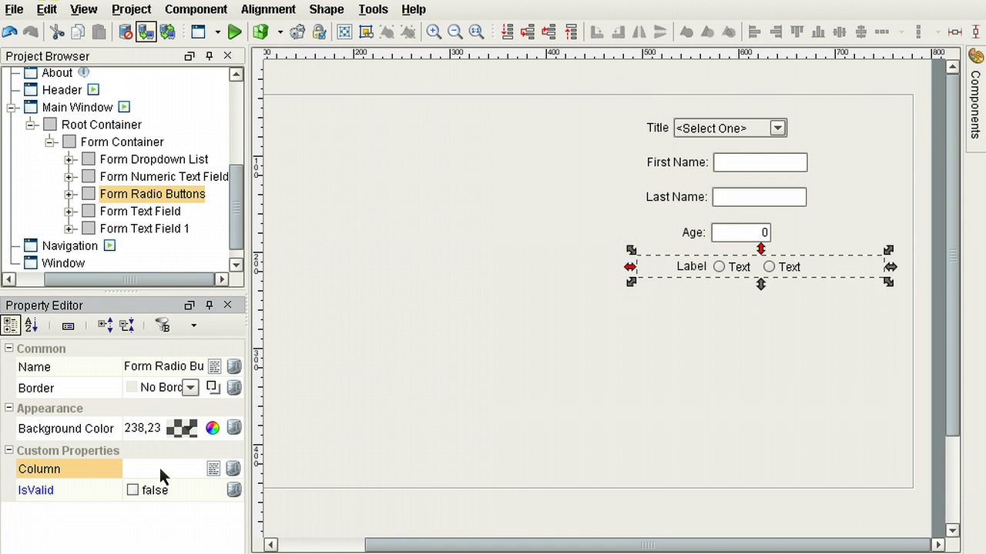
pyautogui.write('Gender')
pyautogui.click(691, 267)
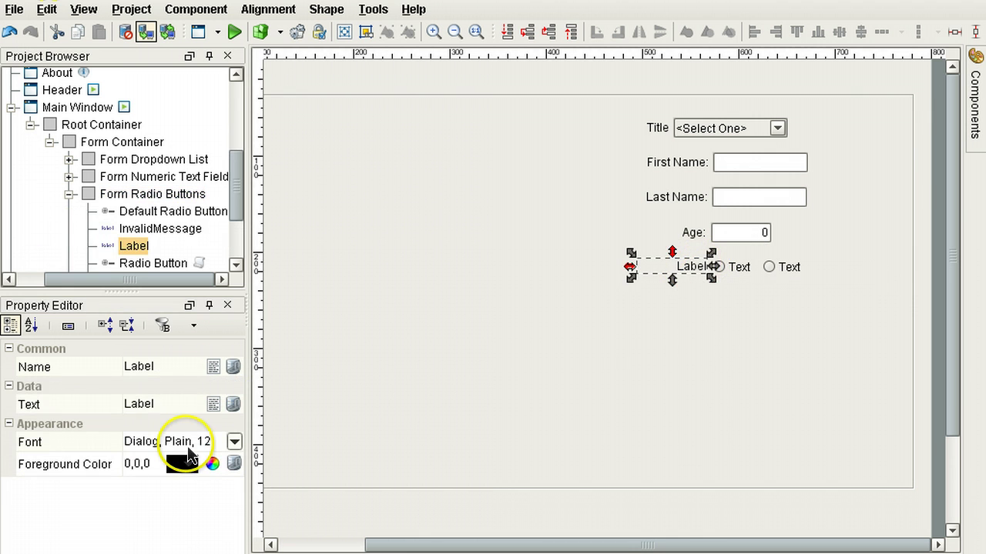
pyautogui.click(169, 416)
pyautogui.write('Gender:')
pyautogui.press('Return')
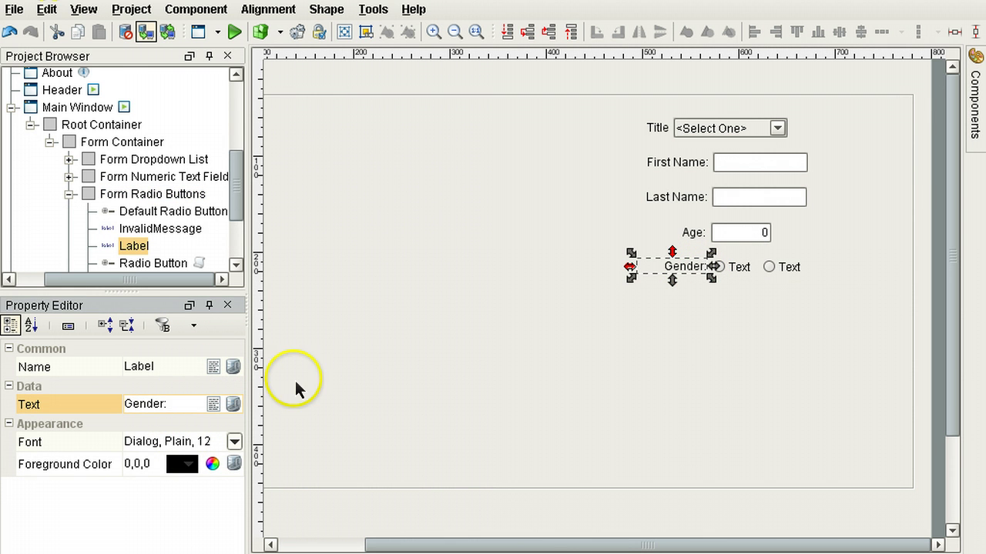
# Set the two radio options' text to Male and Female
pyautogui.click(740, 269)
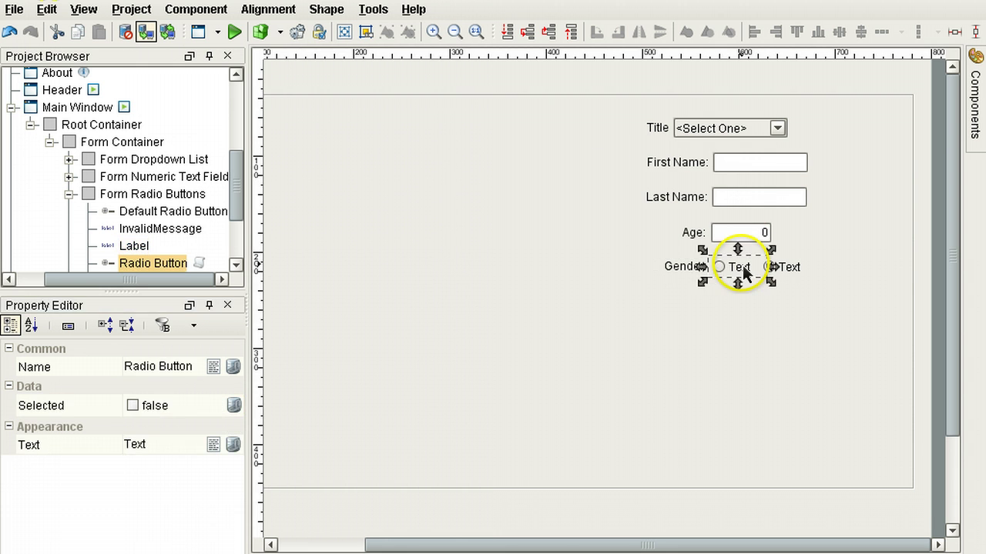
pyautogui.click(137, 445)
pyautogui.write('Male')
pyautogui.press('Return')
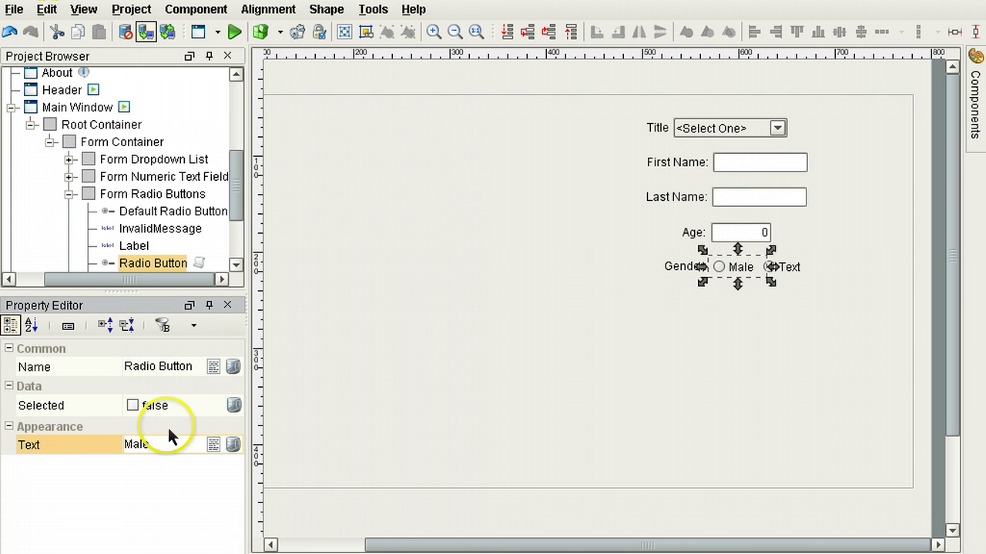
pyautogui.click(785, 267)
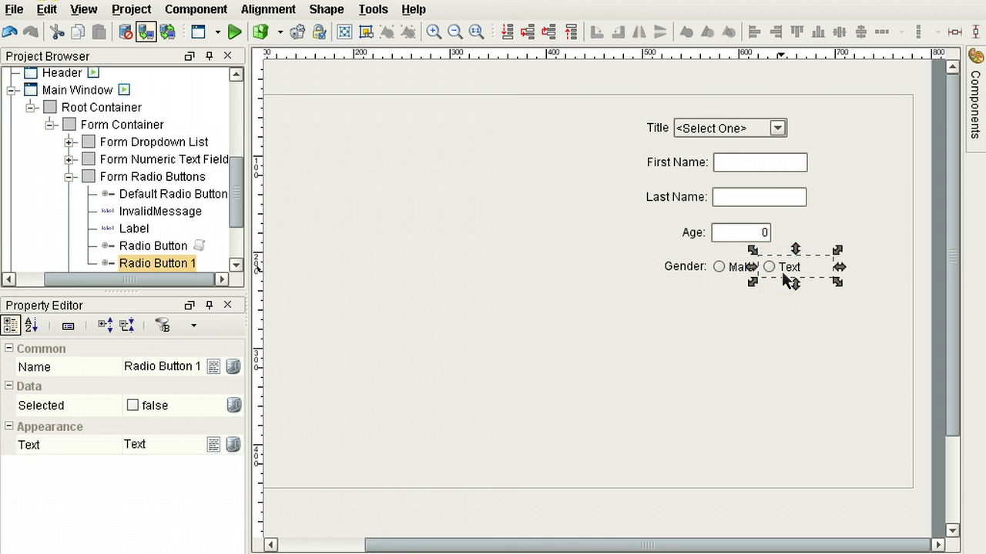
pyautogui.click(136, 445)
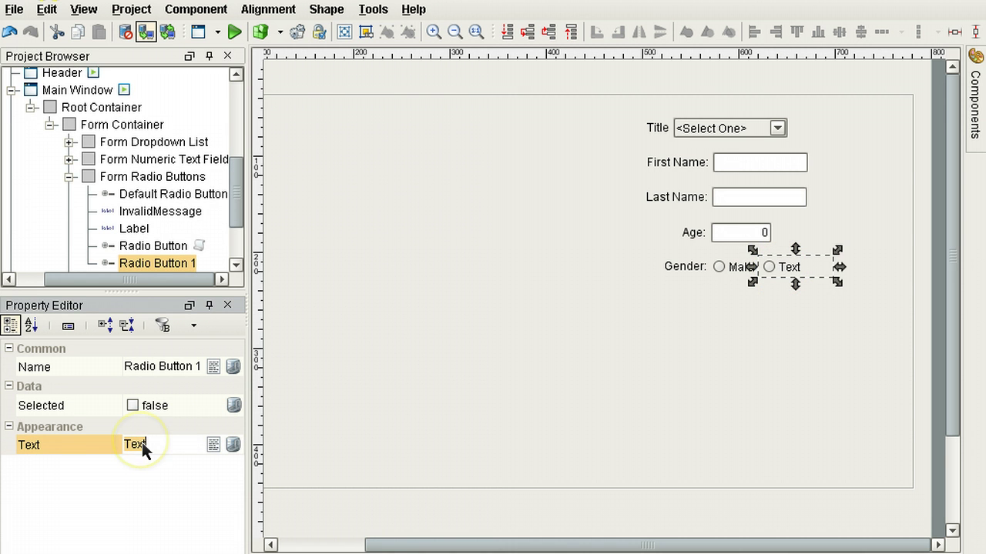
pyautogui.write('Female')
pyautogui.press('Return')
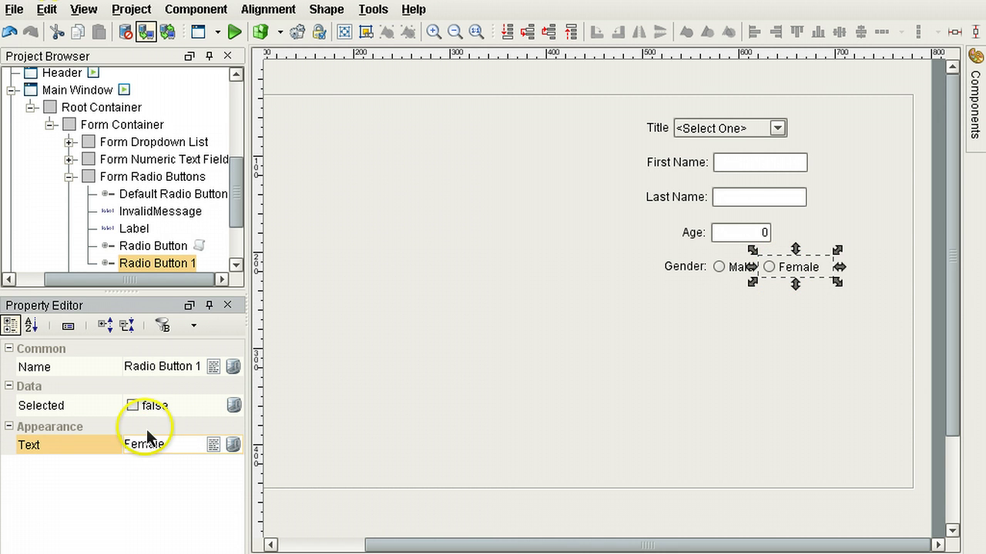
# Add a Form Text Area below Gender, bound to the Description column and labelled Description
pyautogui.click(972, 116)
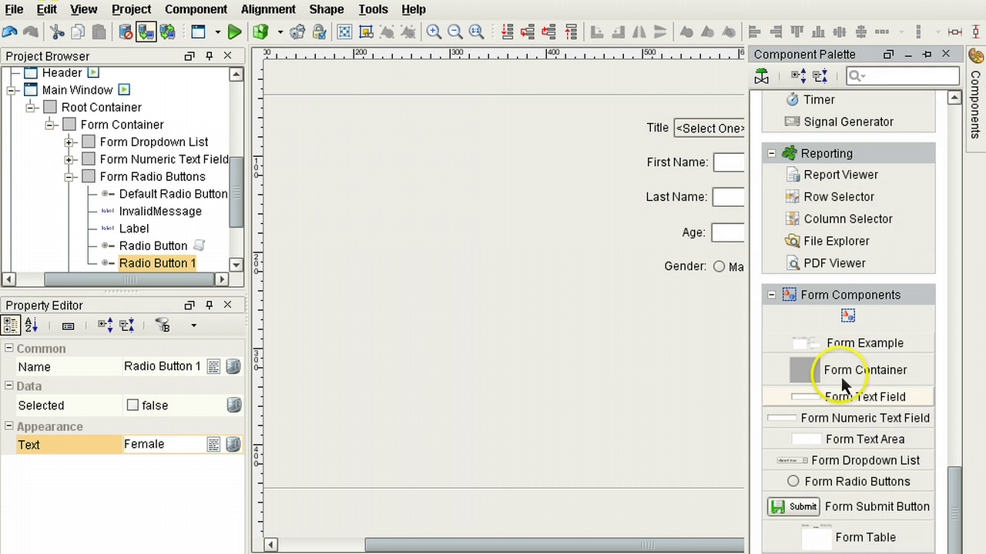
pyautogui.moveTo(855, 451); pyautogui.dragTo(599, 295)
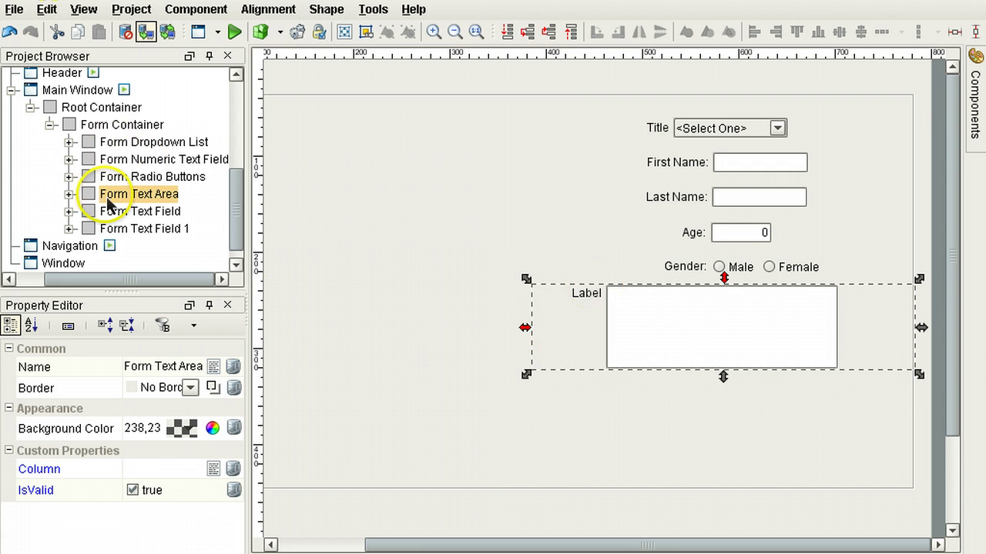
pyautogui.click(141, 470)
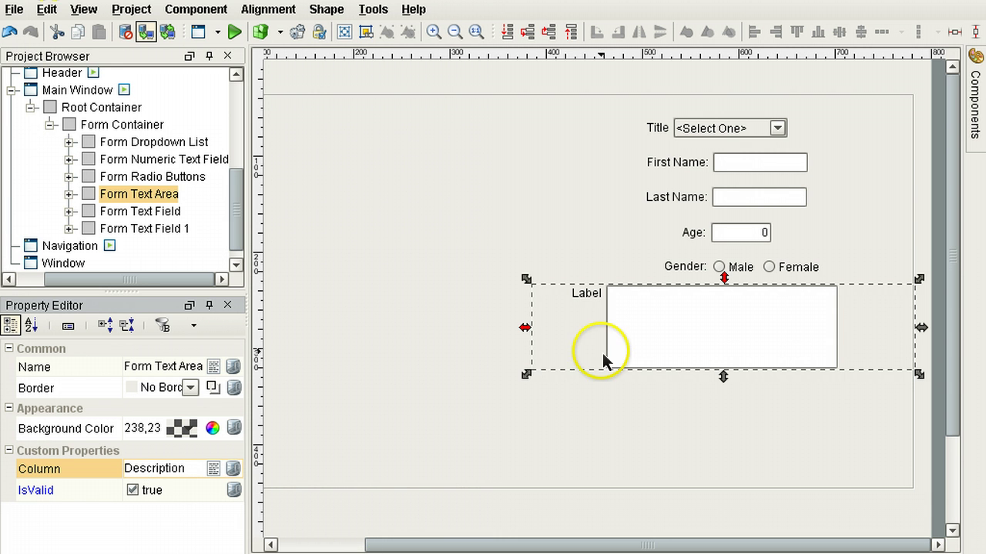
pyautogui.doubleClick(585, 297)
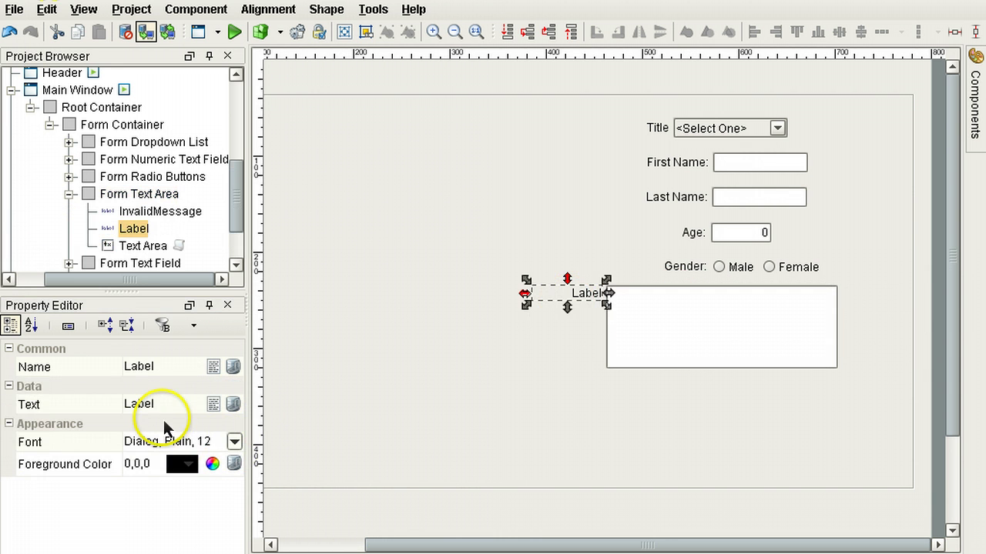
pyautogui.click(157, 407)
pyautogui.write('Description')
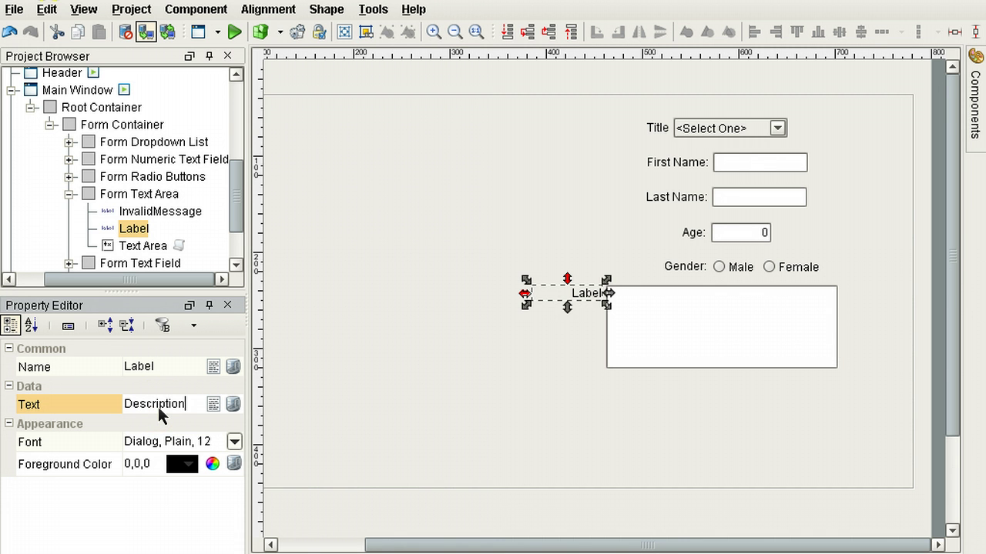
pyautogui.press('Return')
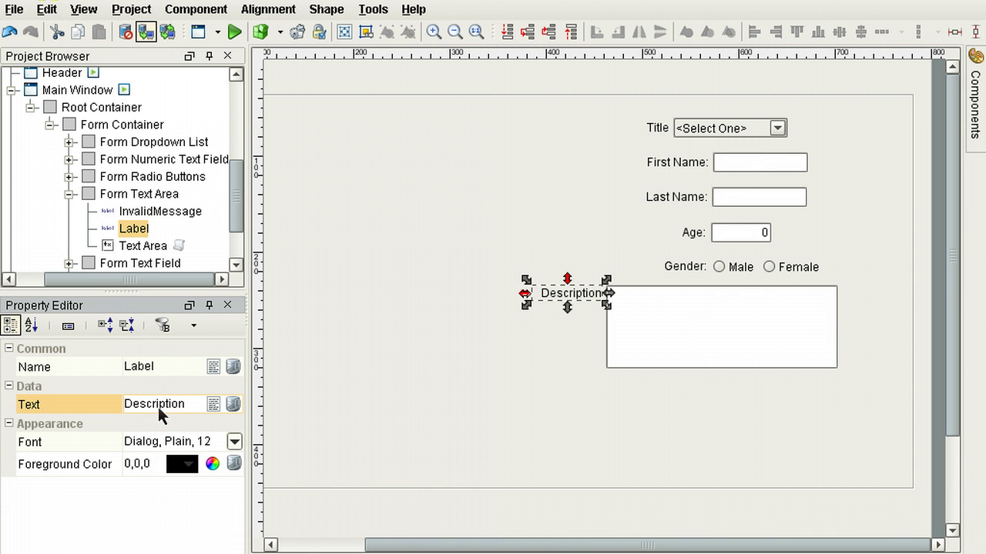
# Left-align all the form rows and place a Form Submit Button just below the Description box
pyautogui.moveTo(770, 424); pyautogui.dragTo(520, 125)
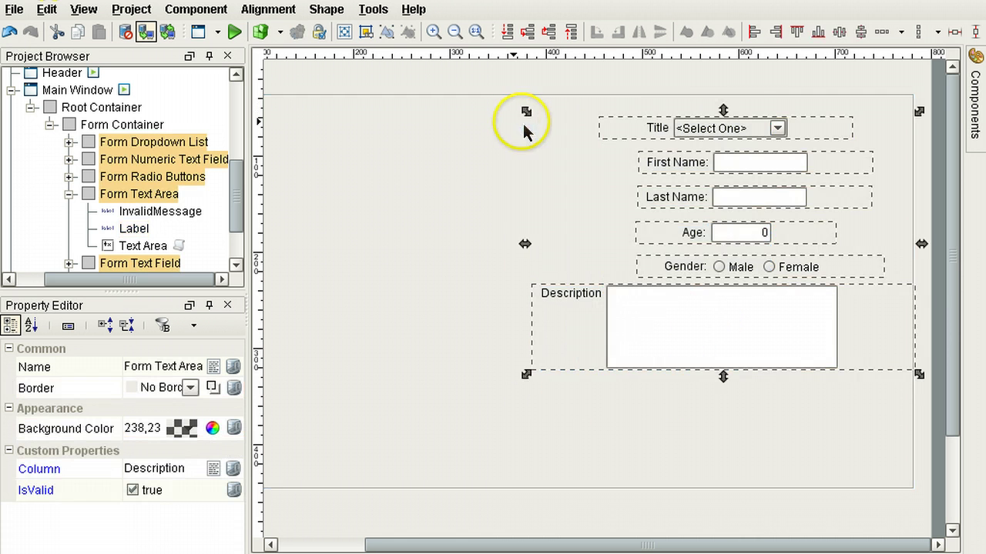
pyautogui.click(753, 32)
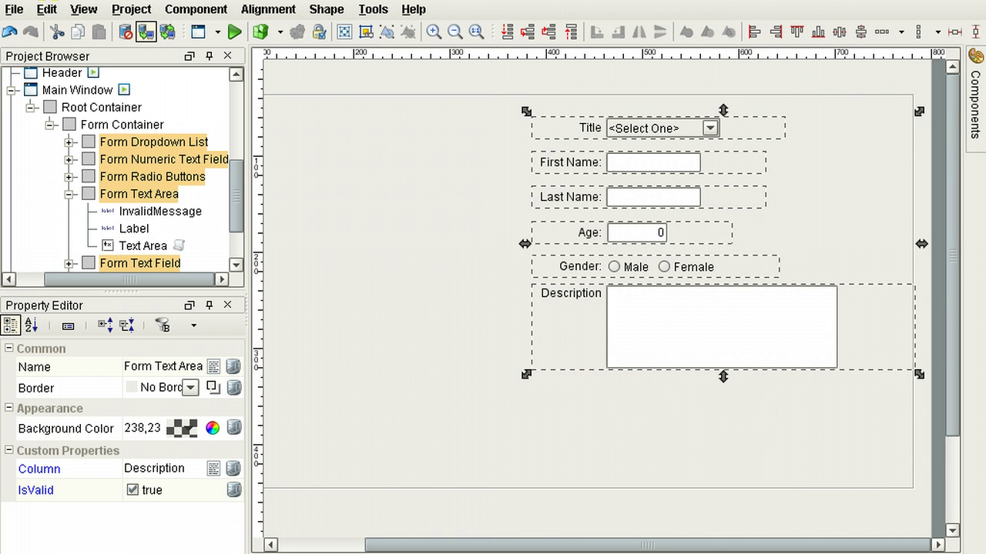
pyautogui.moveTo(974, 116)
pyautogui.moveTo(838, 516); pyautogui.dragTo(602, 376)
pyautogui.press('Right')
pyautogui.press('Right')
pyautogui.press('Right')
pyautogui.press('Right')
pyautogui.press('Right')
pyautogui.press('Right')
pyautogui.press('Right')
pyautogui.press('Right')
pyautogui.press('Right')
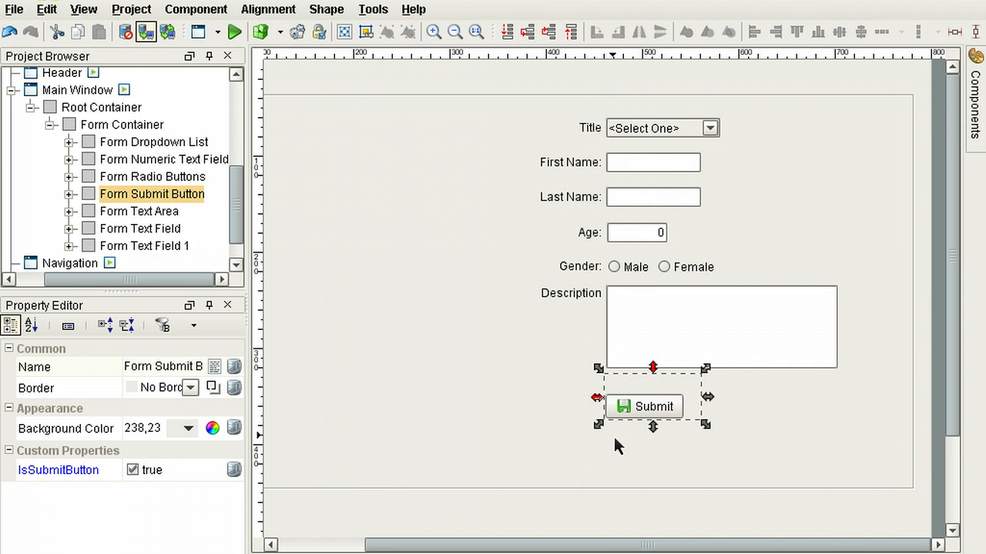
pyautogui.press('Up')
pyautogui.press('Up')
pyautogui.press('Up')
pyautogui.press('Up')
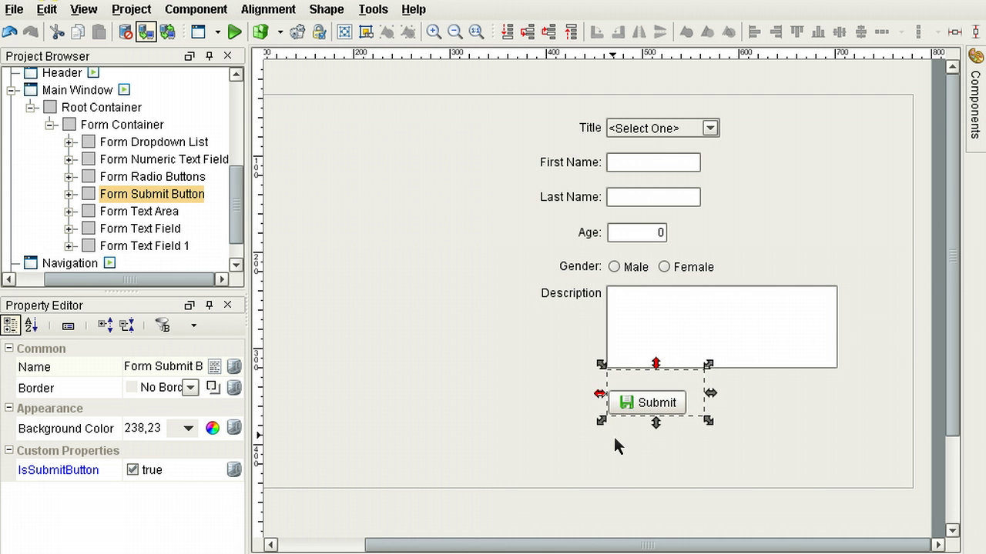
# Drop a Form Table left of the form fields, nudge it into place, and select its inner Table
pyautogui.moveTo(638, 544); pyautogui.dragTo(562, 544)
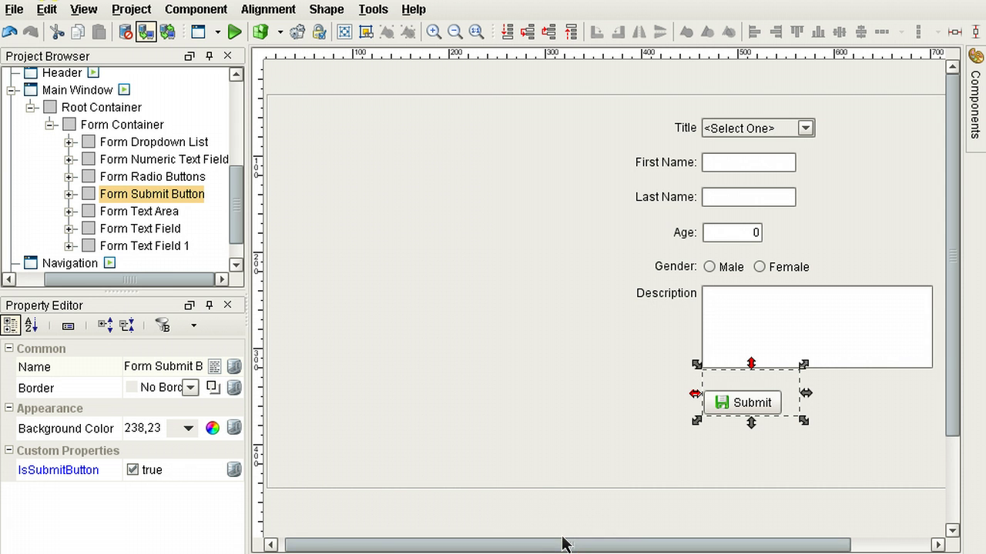
pyautogui.click(974, 77)
pyautogui.moveTo(869, 523); pyautogui.dragTo(284, 116)
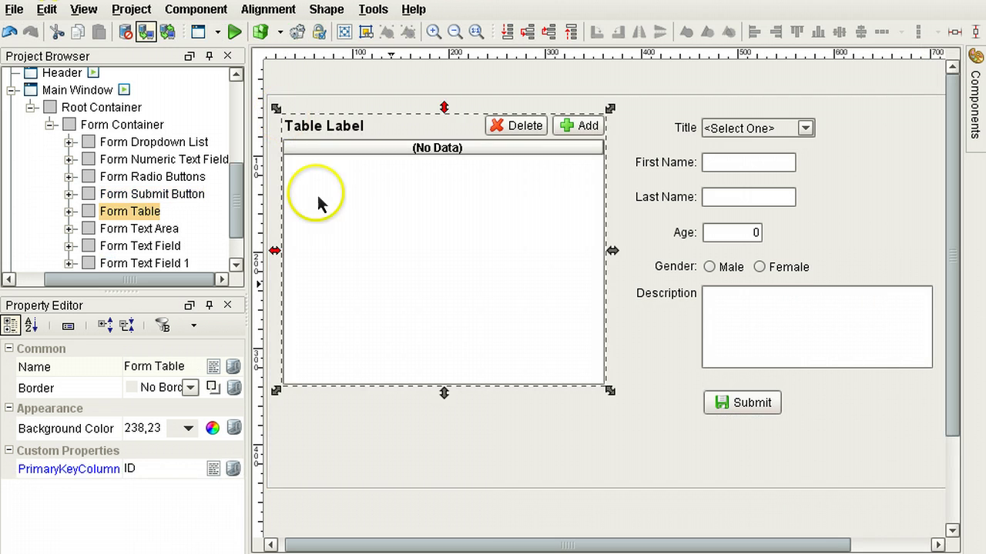
pyautogui.press('Down')
pyautogui.press('Down')
pyautogui.press('Down')
pyautogui.press('Down')
pyautogui.press('Right')
pyautogui.press('Right')
pyautogui.press('Right')
pyautogui.press('Right')
pyautogui.press('Right')
pyautogui.press('Right')
pyautogui.press('Right')
pyautogui.press('Right')
pyautogui.press('Right')
pyautogui.press('Right')
pyautogui.press('Right')
pyautogui.press('Right')
pyautogui.press('Right')
pyautogui.press('Right')
pyautogui.press('Right')
pyautogui.press('Right')
pyautogui.press('Right')
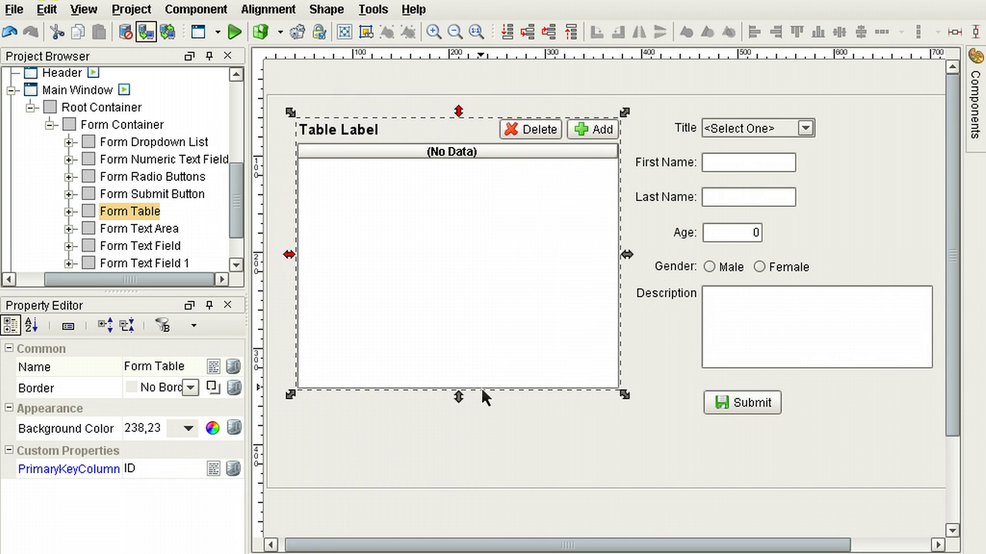
pyautogui.doubleClick(485, 316)
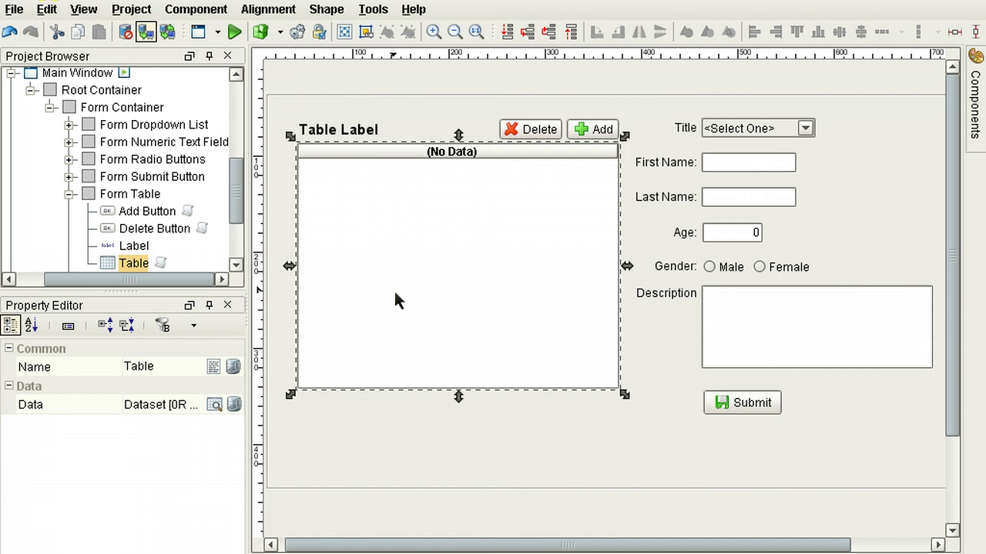
pyautogui.click(345, 287)
pyautogui.click(411, 300)
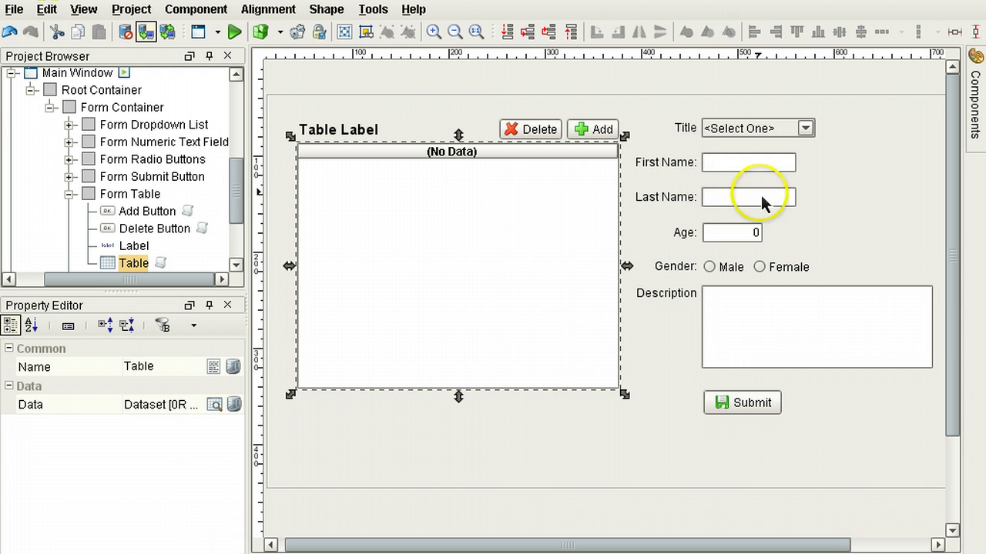
# Start a SQL Query binding selecting ID, Title, FirstName, LastName, Age, Gender, Description
pyautogui.click(233, 405)
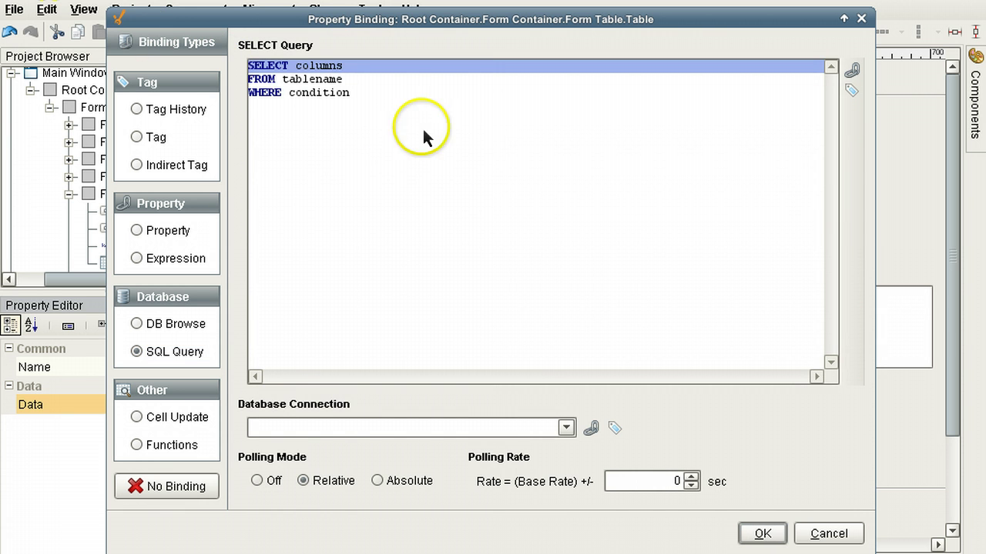
pyautogui.hotkey('ctrl', 'a')
pyautogui.write('SEL')
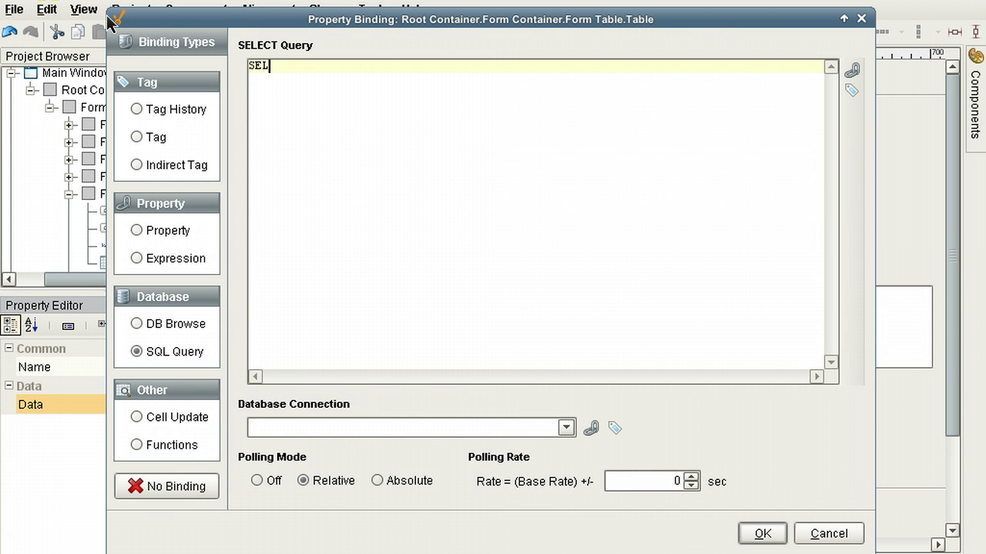
pyautogui.write('ECT     ')
pyautogui.write('ID, First')
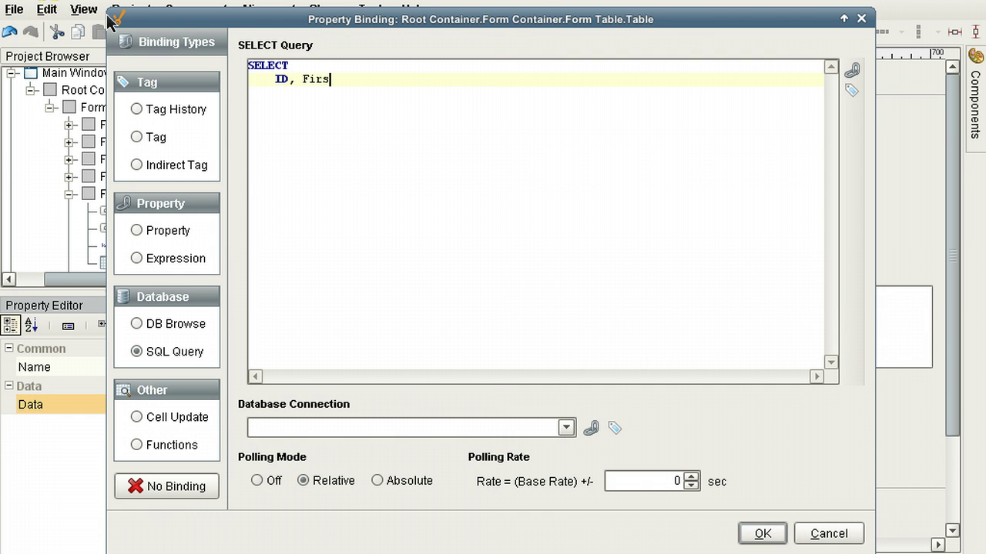
pyautogui.press('BackSpace')
pyautogui.press('BackSpace')
pyautogui.press('BackSpace')
pyautogui.write('Title, FirstName,')
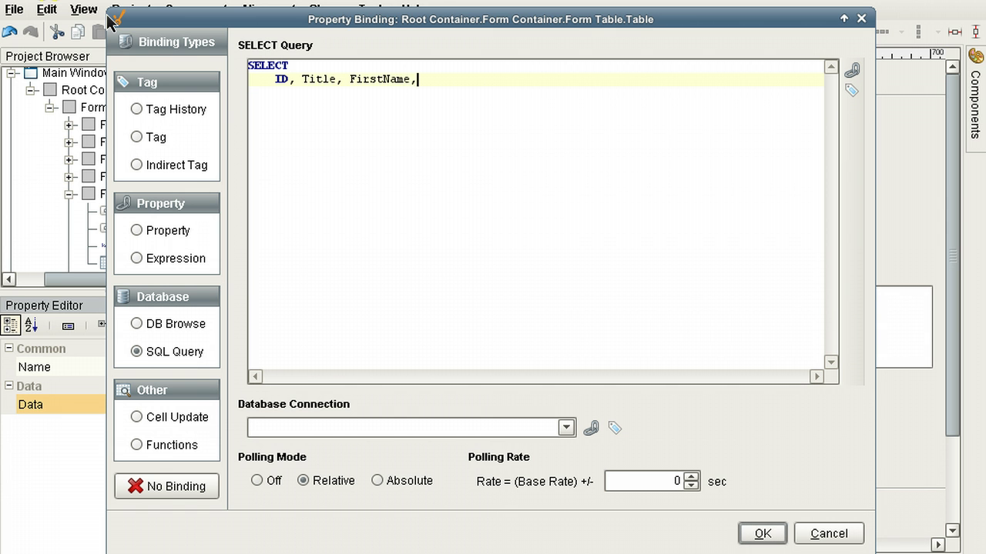
pyautogui.write(' AL')
pyautogui.press('BackSpace')
pyautogui.write('LastName')
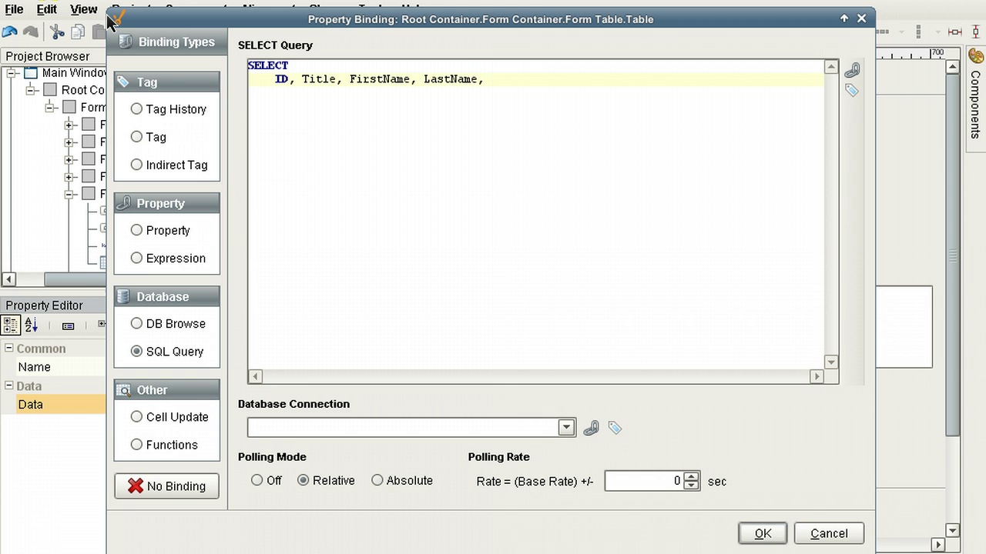
pyautogui.write(', Age, Gender, Description')
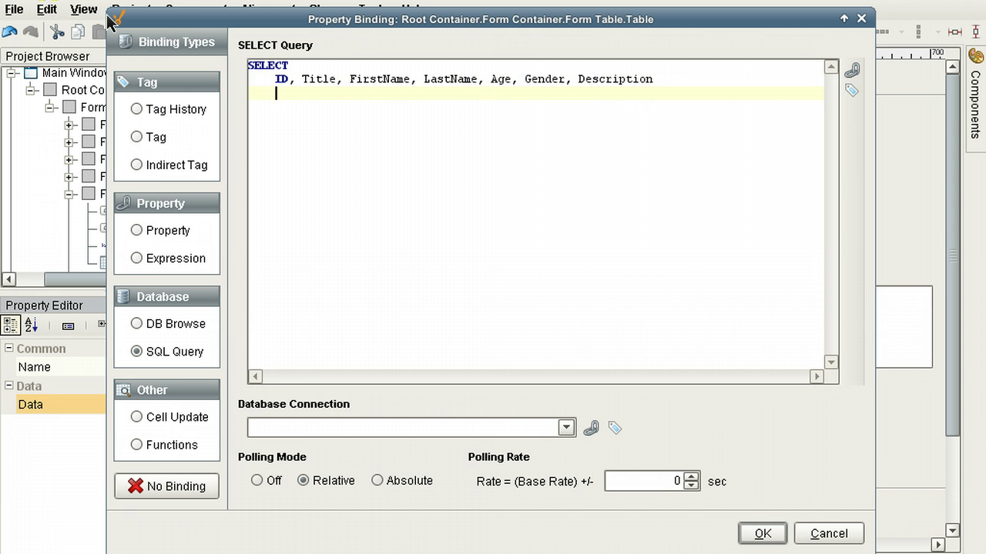
# Finish the query with FROM people ORDER BY ID DESC, set polling Off, and confirm
pyautogui.press('BackSpace')
pyautogui.write('FROM')
pyautogui.press('Return')
pyautogui.press('Tab')
pyautogui.write('people')
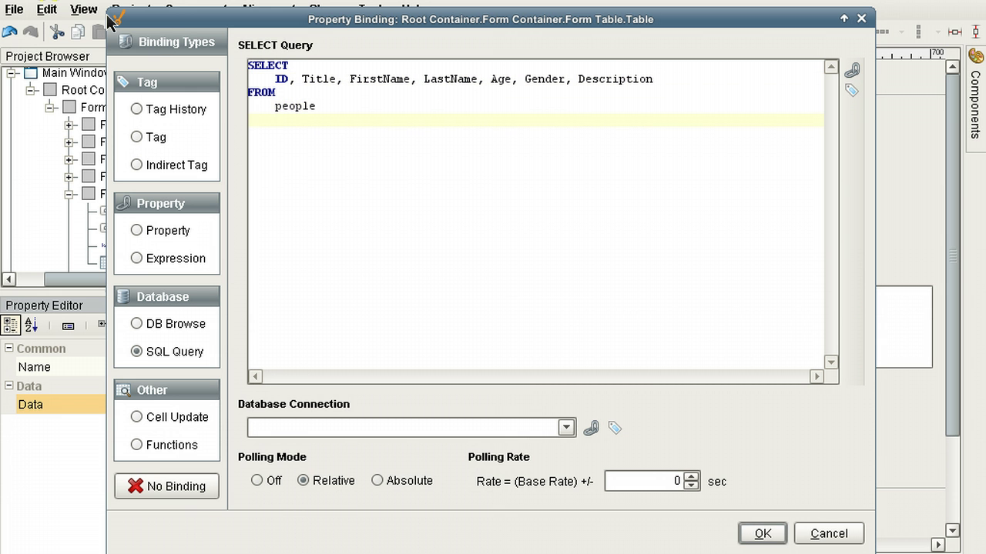
pyautogui.press('BackSpace')
pyautogui.write('ORDER BY')
pyautogui.press('Return')
pyautogui.press('Tab')
pyautogui.write('ID')
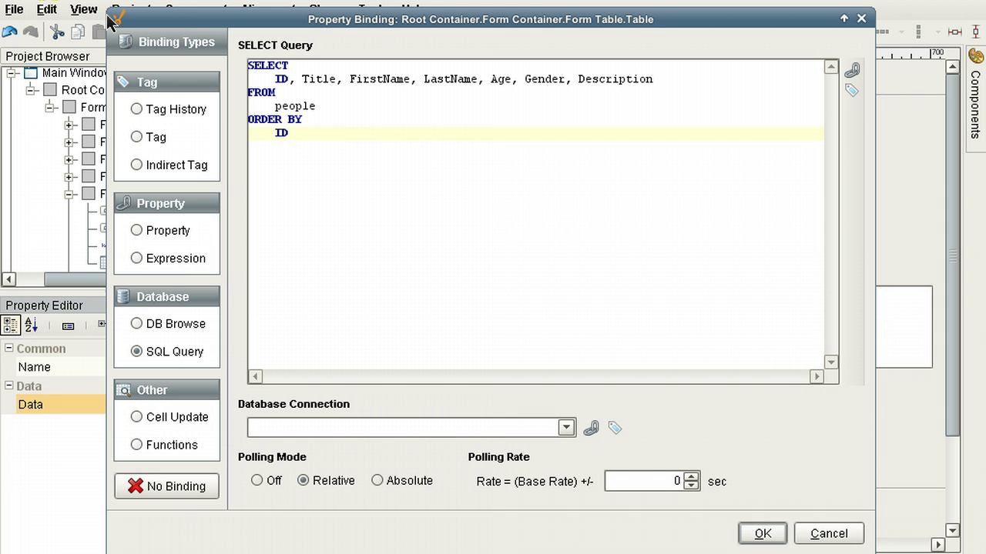
pyautogui.write(' DESC')
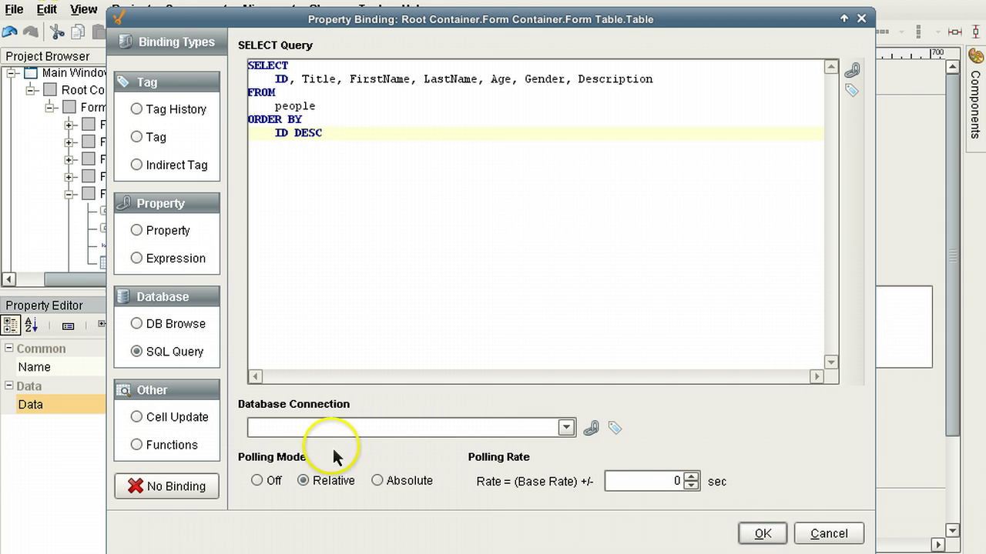
pyautogui.click(258, 481)
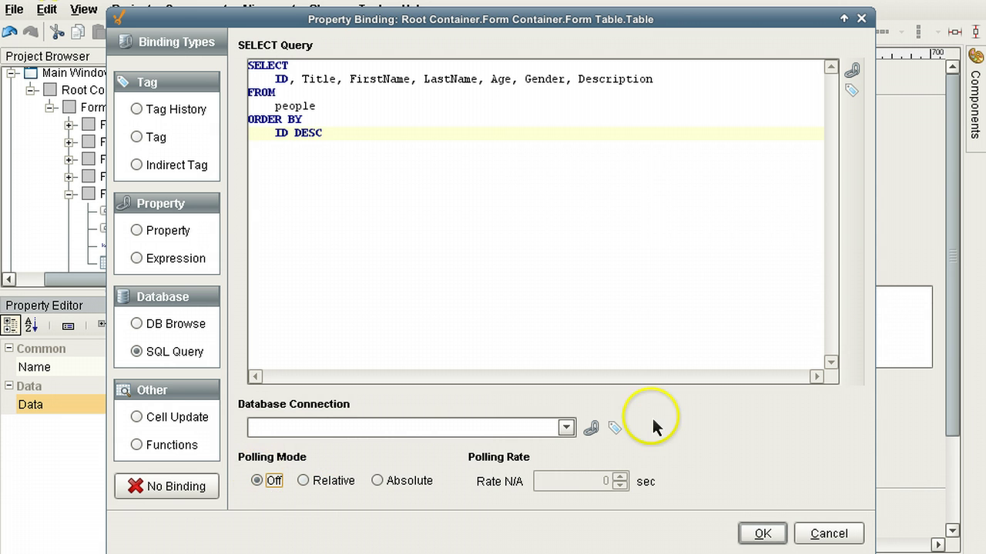
pyautogui.click(761, 534)
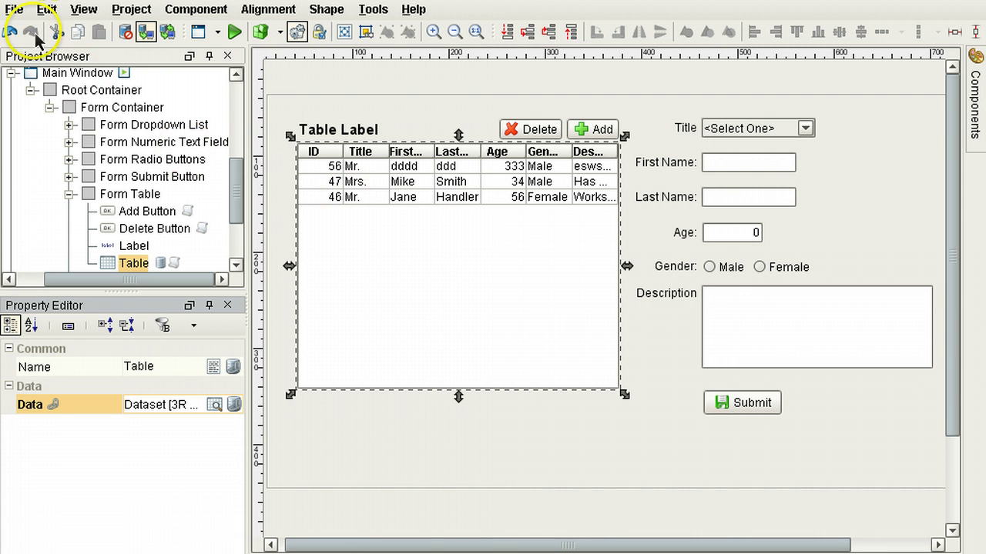
# Save and publish the project, then select the Form Table in the Project Browser
pyautogui.click(15, 9)
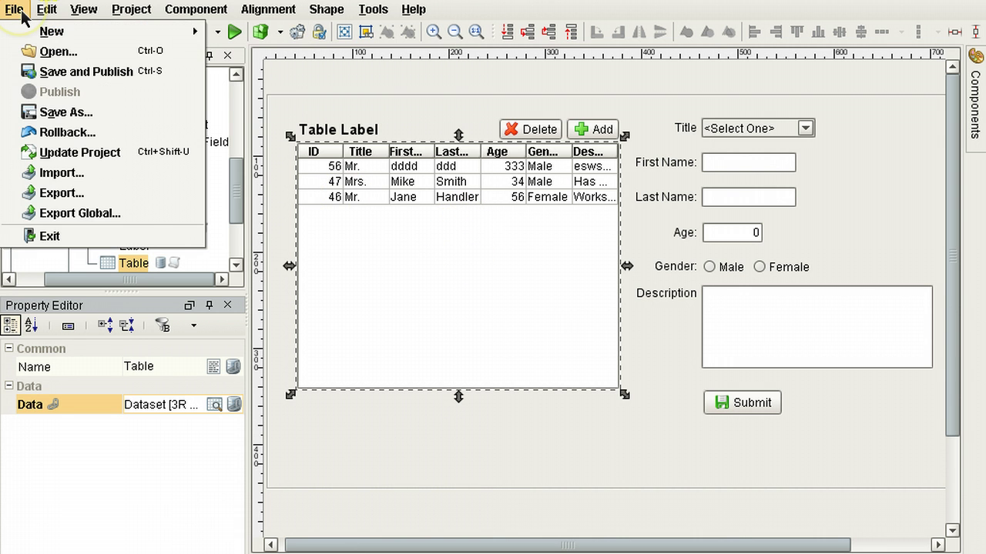
pyautogui.click(73, 73)
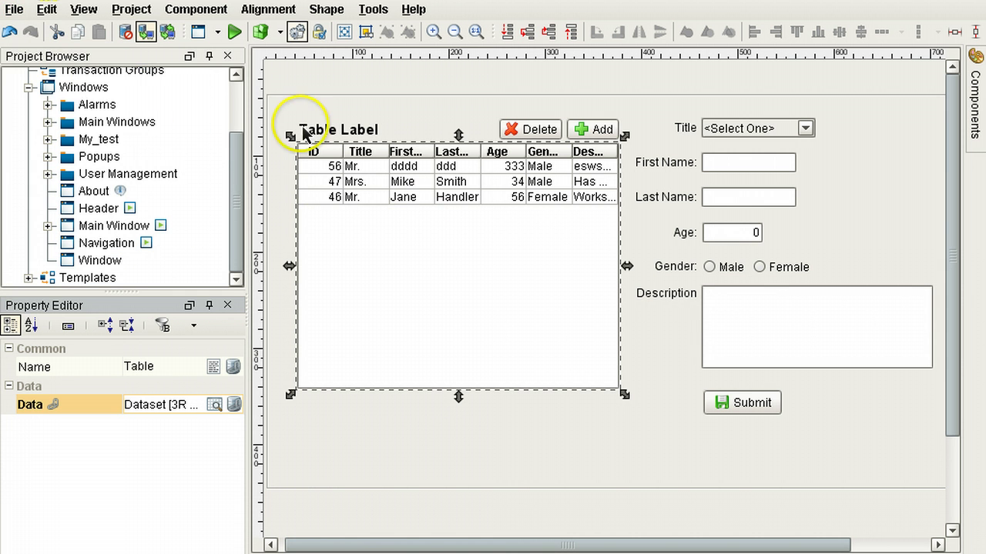
pyautogui.click(338, 130)
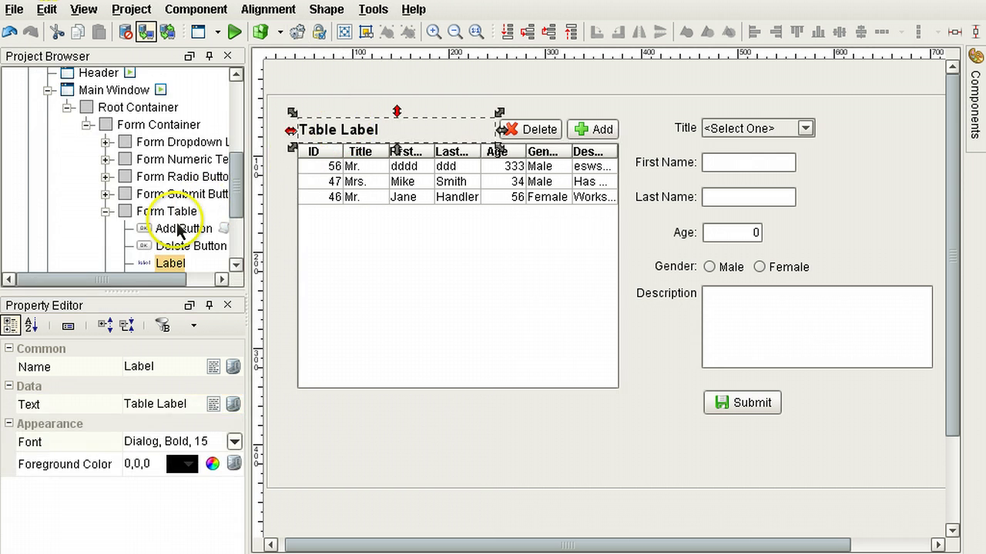
pyautogui.click(169, 216)
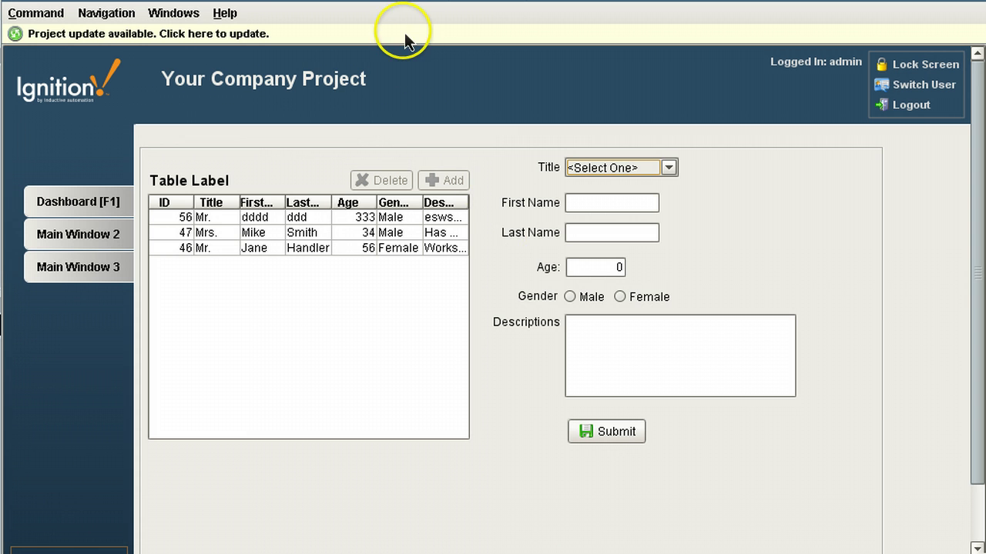
# Accept the project update in the client and load record 47 into the form
pyautogui.click(405, 34)
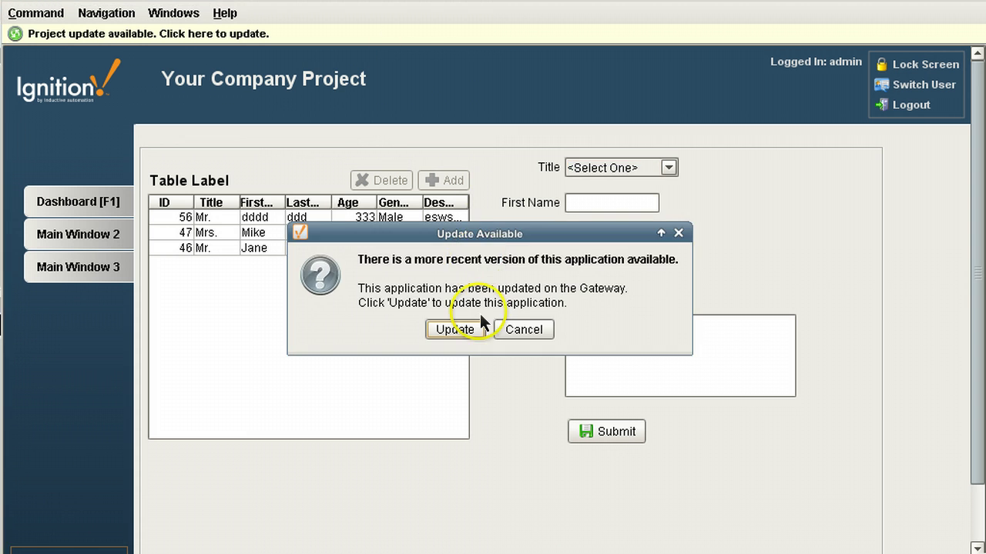
pyautogui.click(457, 330)
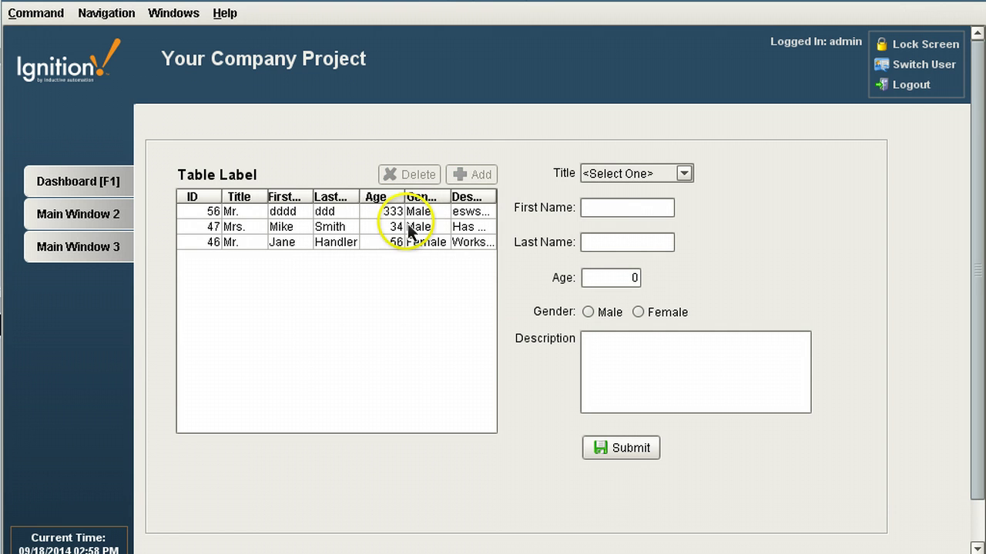
pyautogui.click(298, 224)
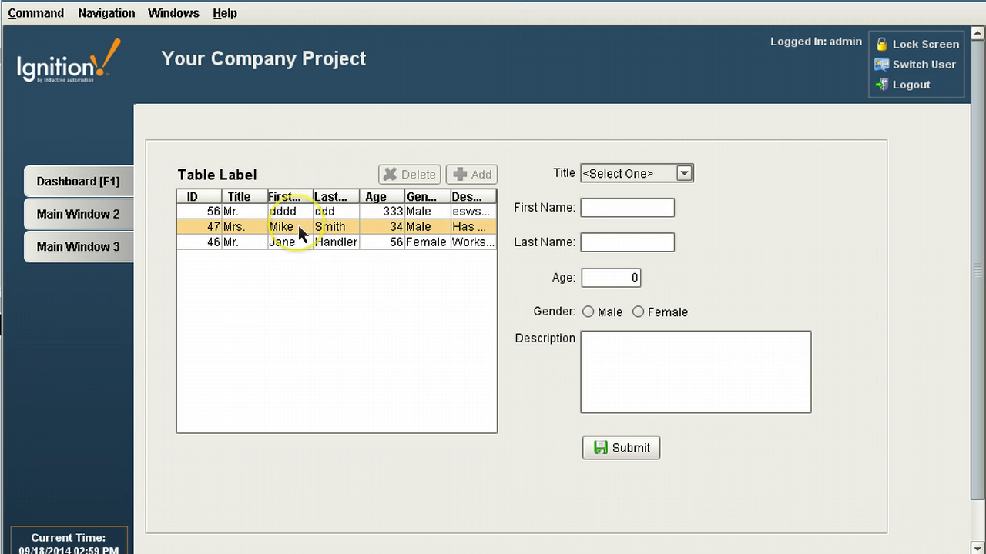
pyautogui.click(293, 239)
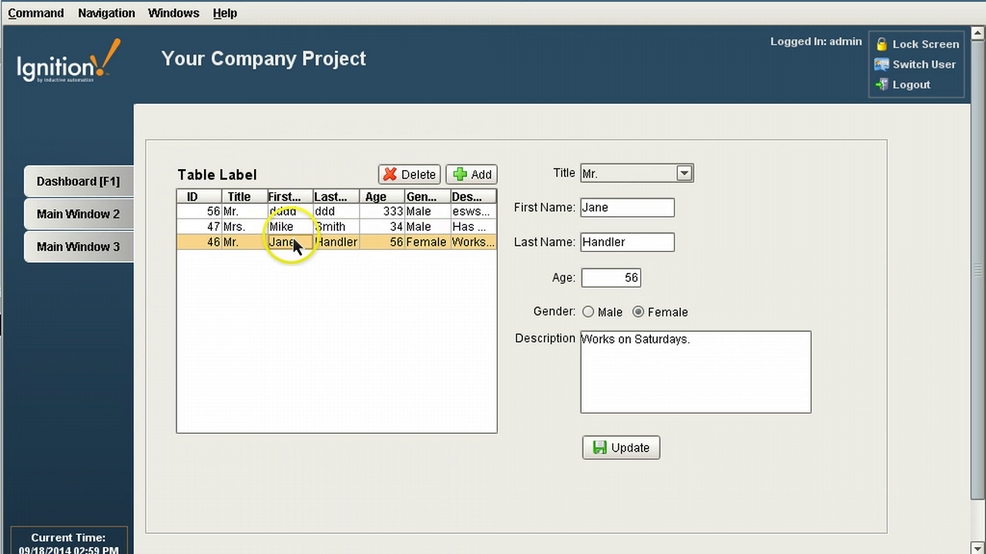
pyautogui.click(293, 231)
pyautogui.click(286, 213)
pyautogui.click(288, 226)
pyautogui.click(290, 243)
pyautogui.click(291, 228)
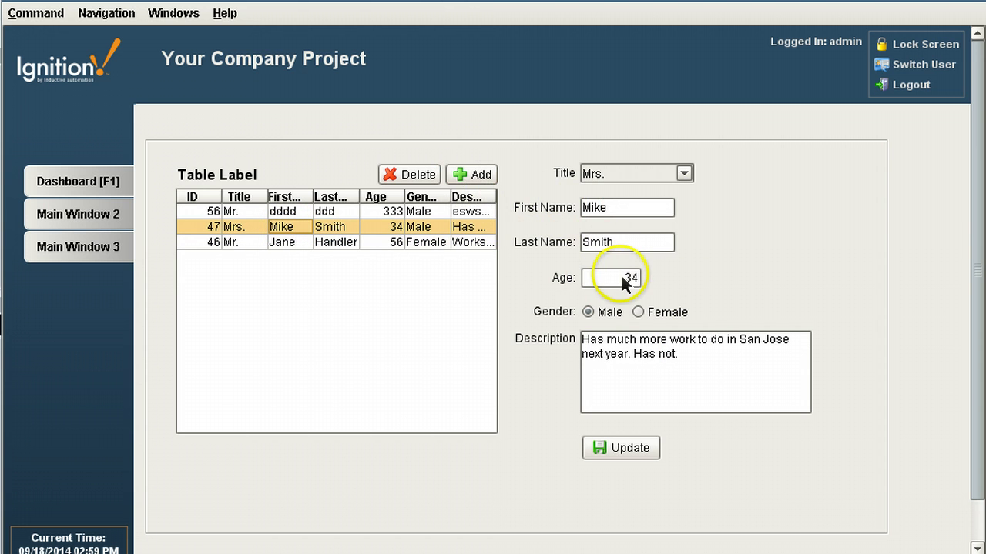
# Change record 47's Age from 34 to 35 and save it with Update
pyautogui.click(604, 276)
pyautogui.hotkey('shift', 'End')
pyautogui.write('35')
pyautogui.click(637, 449)
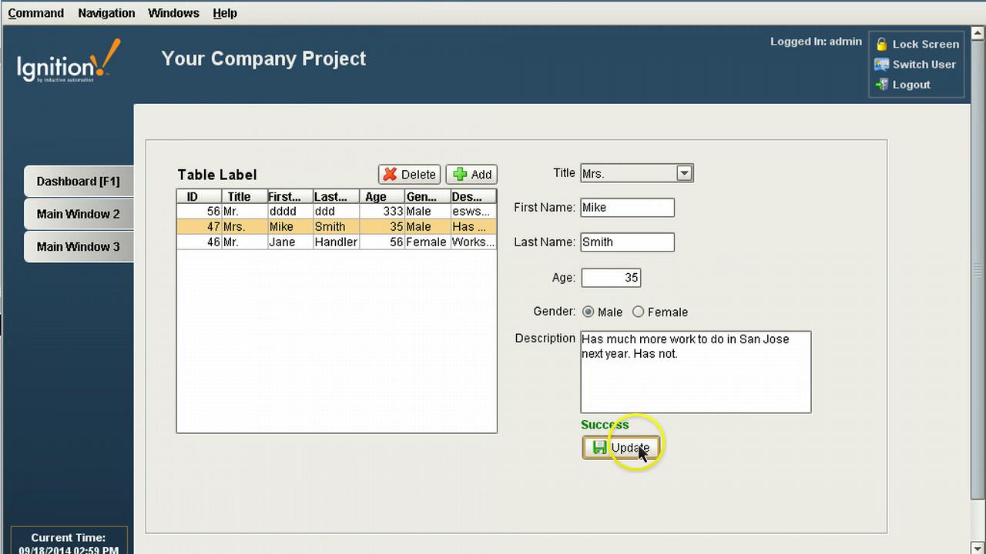
# Start a new record with title Mr., age 23 and gender Male, and attempt to submit it
pyautogui.click(384, 225)
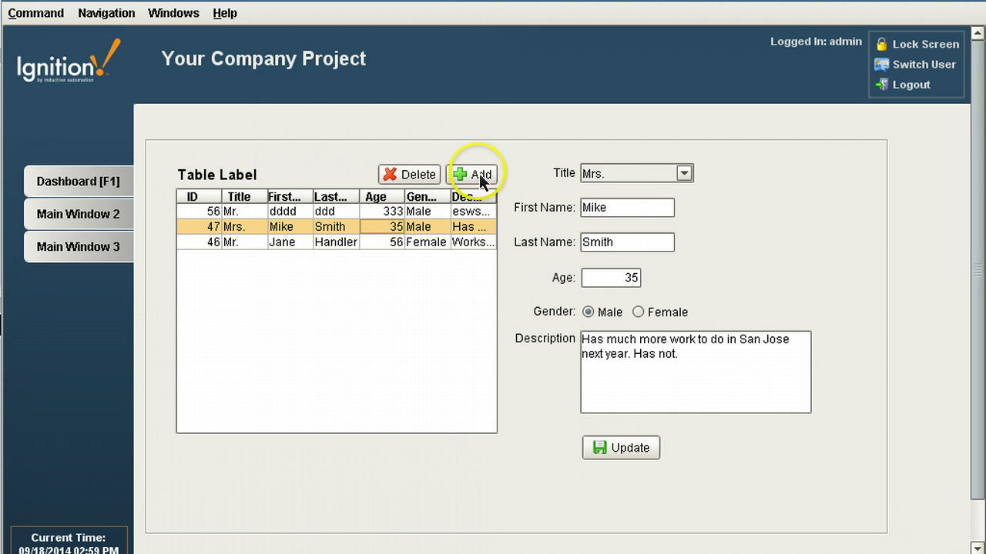
pyautogui.click(472, 174)
pyautogui.click(661, 179)
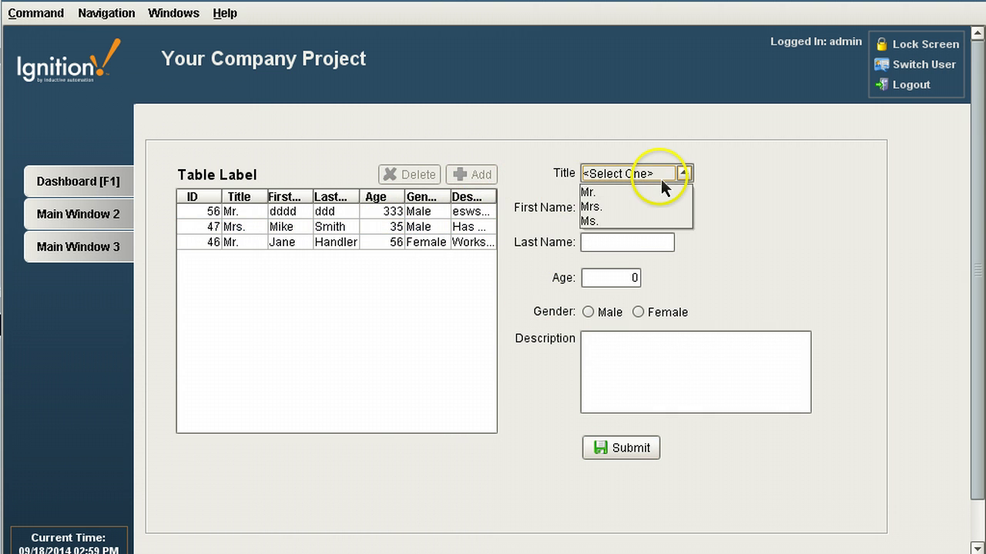
pyautogui.click(642, 198)
pyautogui.click(607, 277)
pyautogui.write('23')
pyautogui.click(591, 321)
pyautogui.click(605, 354)
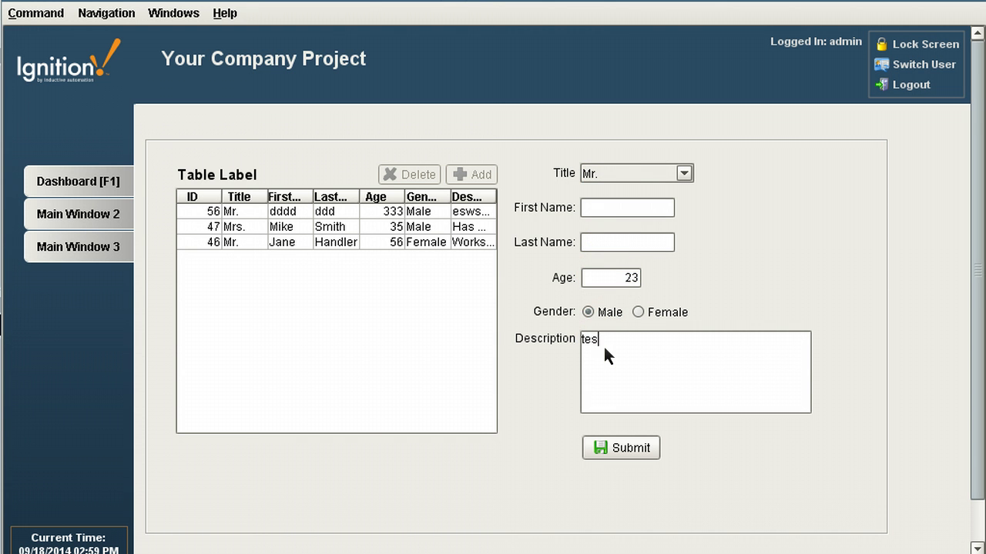
pyautogui.click(620, 450)
pyautogui.click(665, 219)
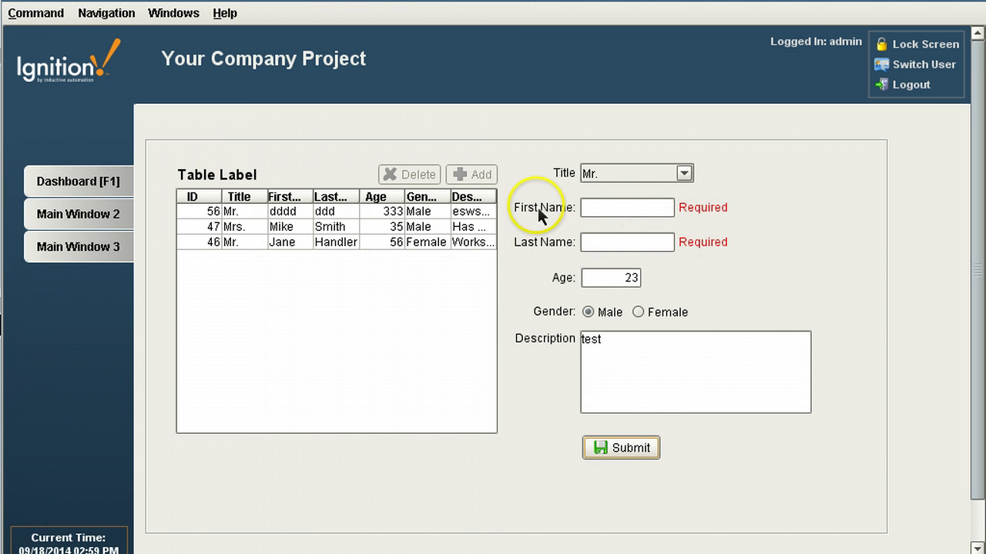
# Fill in the first and last name fields and submit the new record
pyautogui.click(627, 209)
pyautogui.write('Joe')
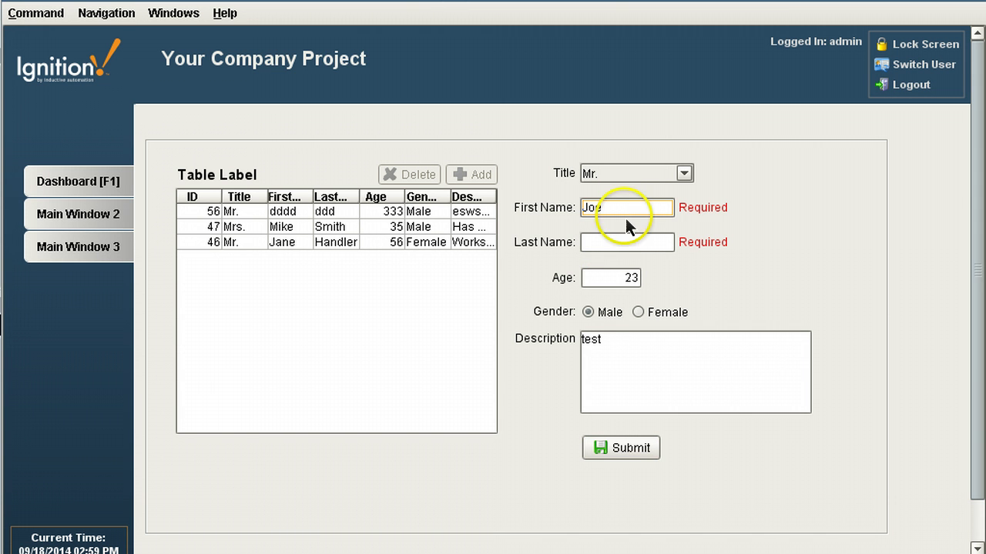
pyautogui.click(587, 240)
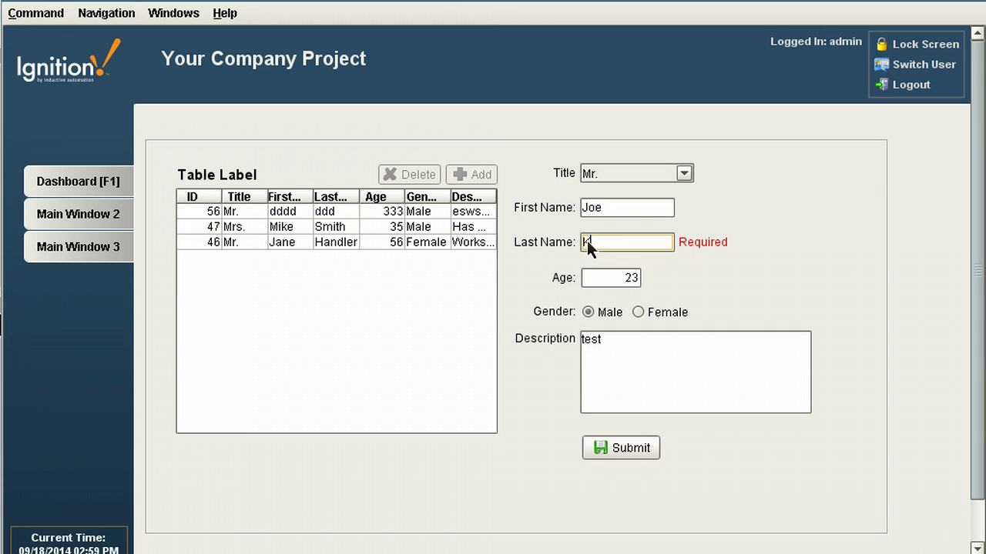
pyautogui.click(614, 446)
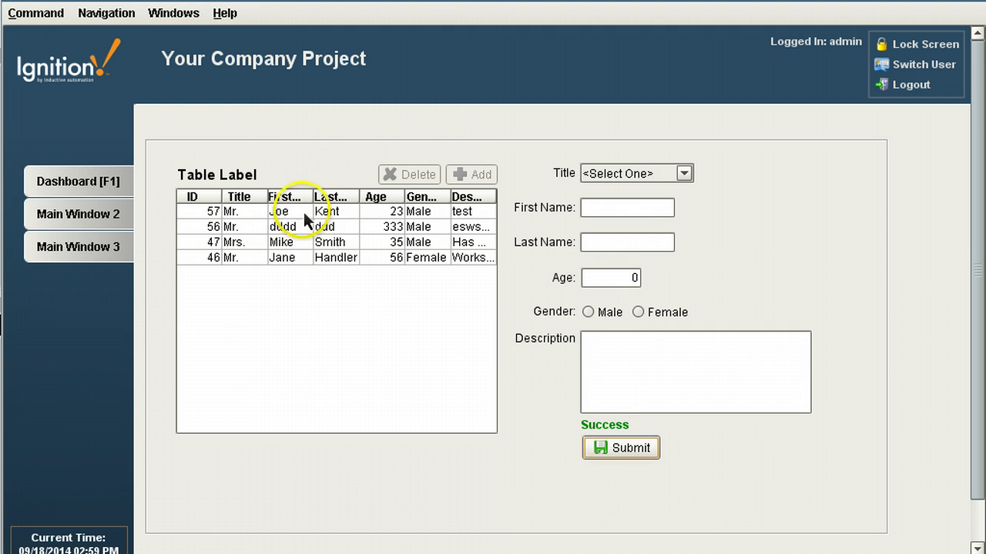
# Select record 57 and delete it, confirming with Yes
pyautogui.click(304, 213)
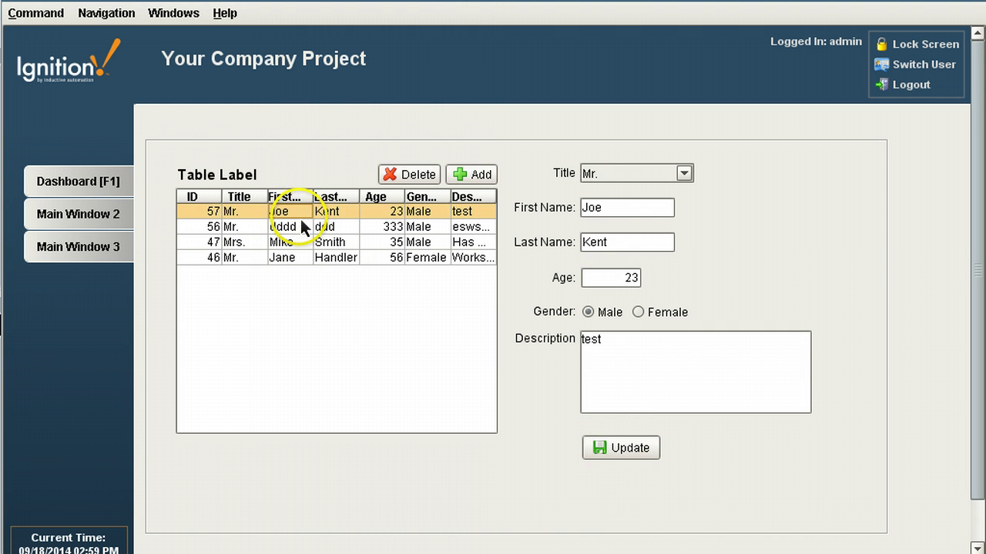
pyautogui.click(414, 174)
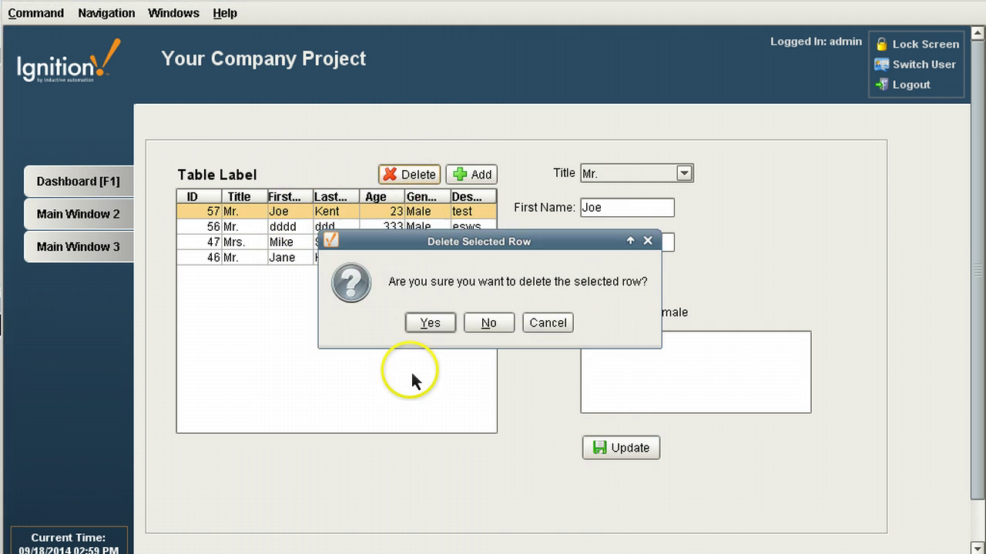
pyautogui.click(427, 327)
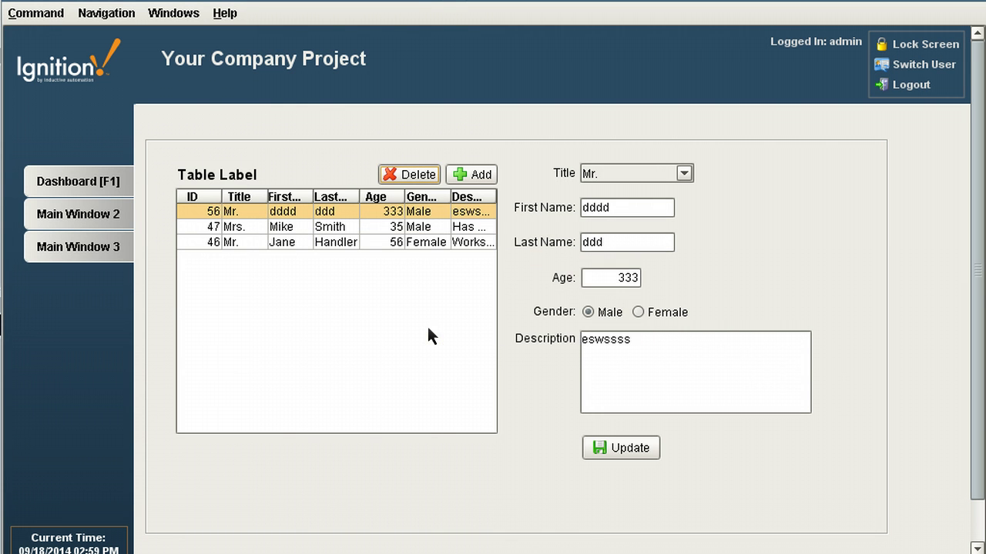